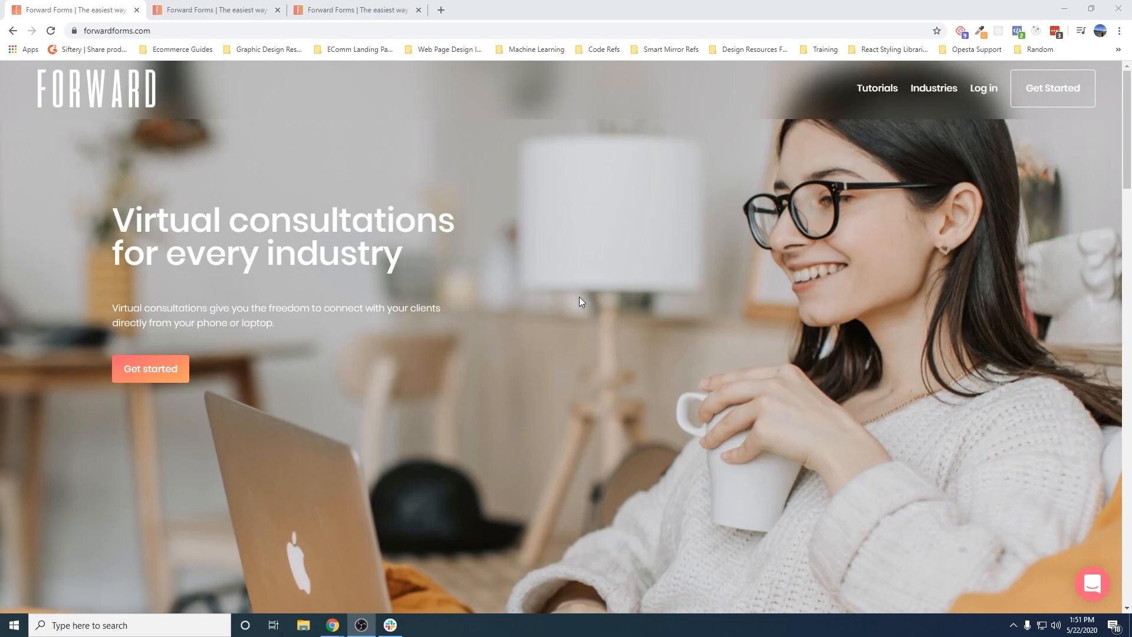
# - Examine the pricing plan and the free-trial terms on the Forward Forms home page
pyautogui.scroll(-20, 597, 295)
pyautogui.scroll(4, 594, 381)
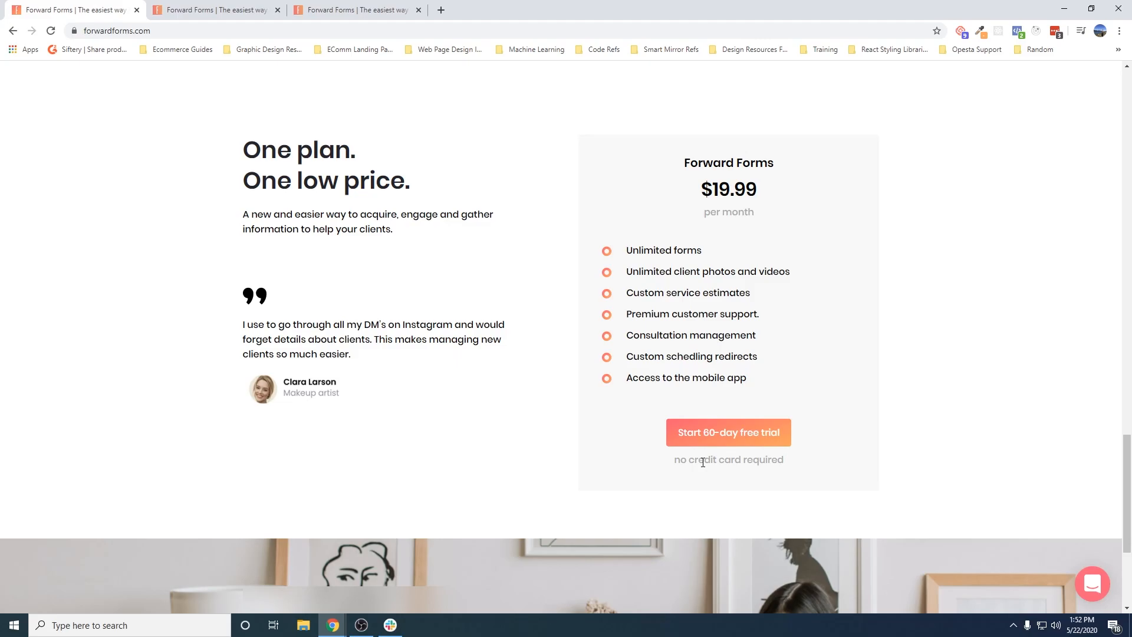
pyautogui.moveTo(674, 461); pyautogui.dragTo(797, 463)
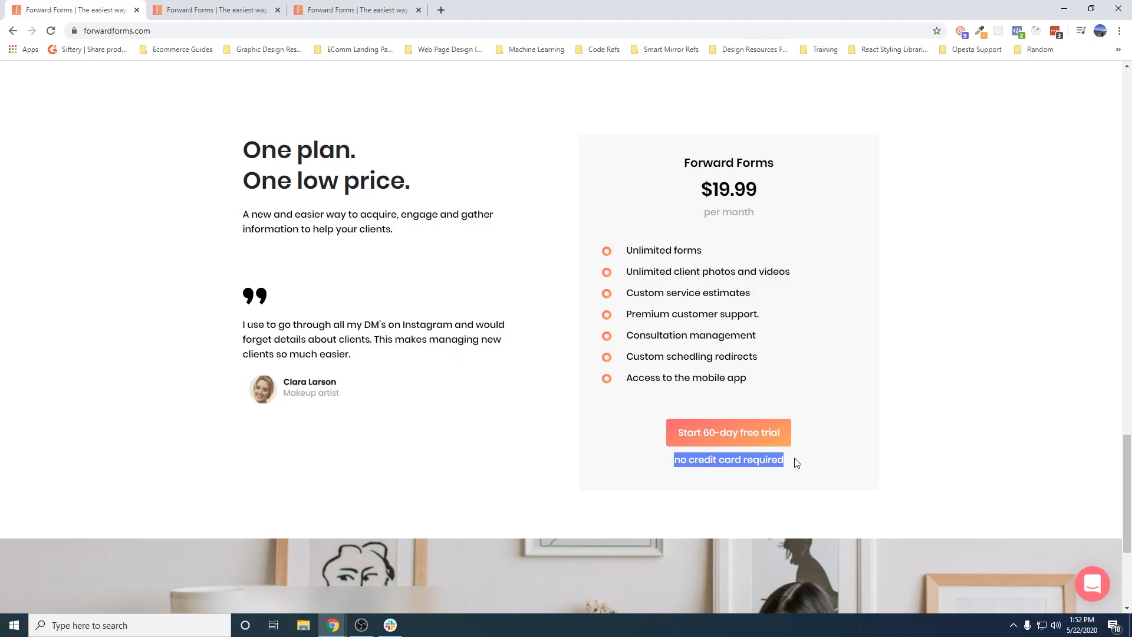
# - Open the forms list in the beauty salon workspace and close the spare third browser tab
pyautogui.click(235, 5)
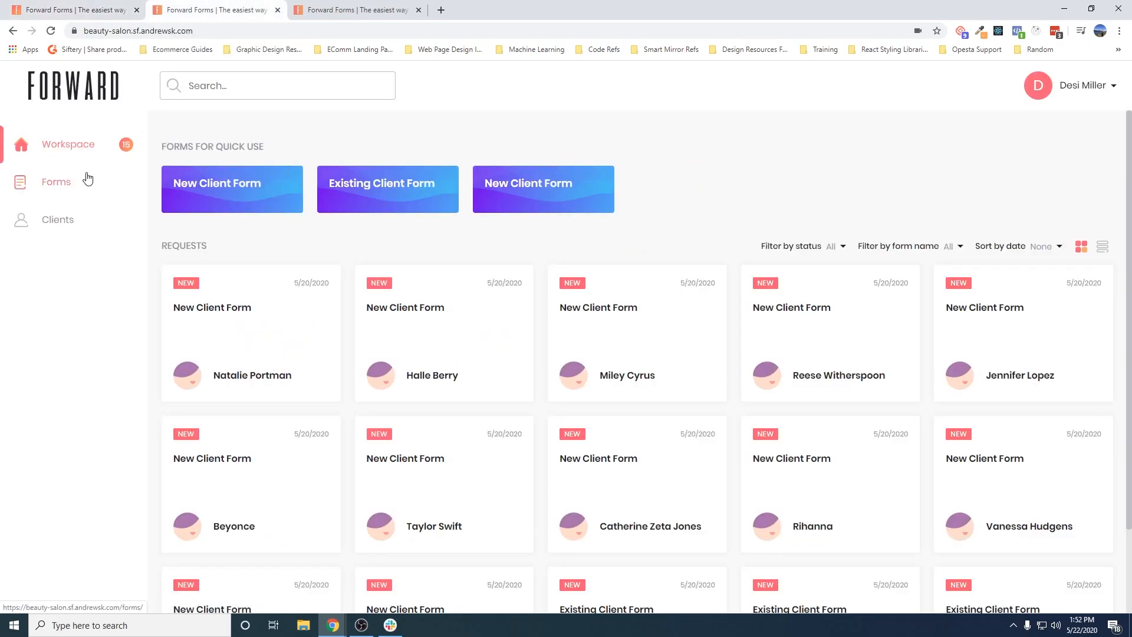
pyautogui.click(418, 10)
pyautogui.click(64, 189)
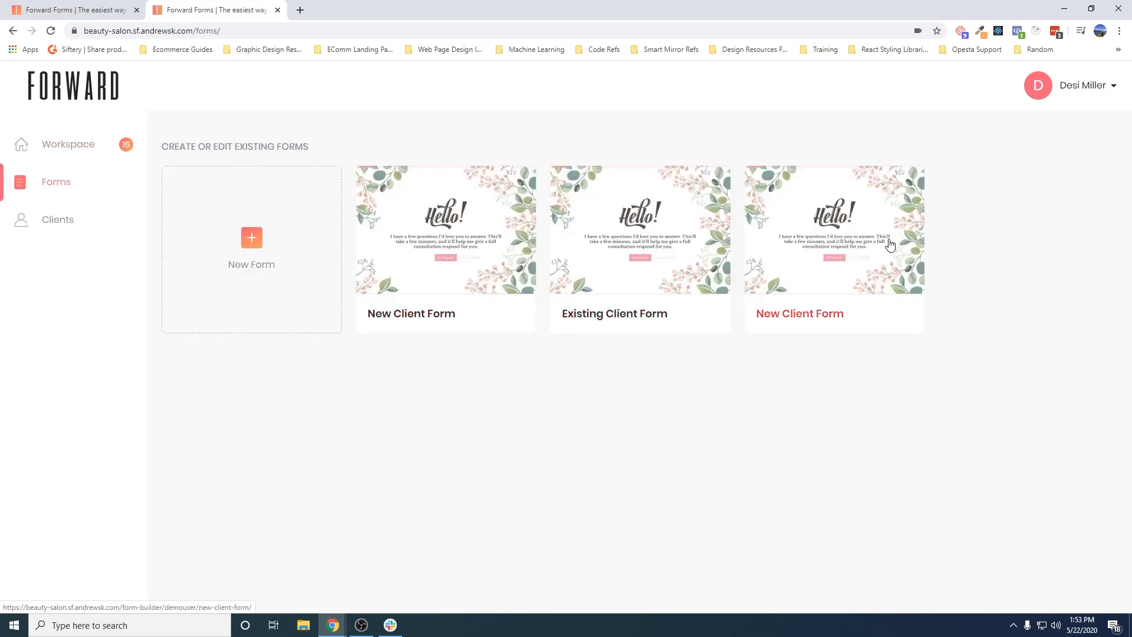
# - Create a new form from scratch named "Hair Extension Service"
pyautogui.click(252, 239)
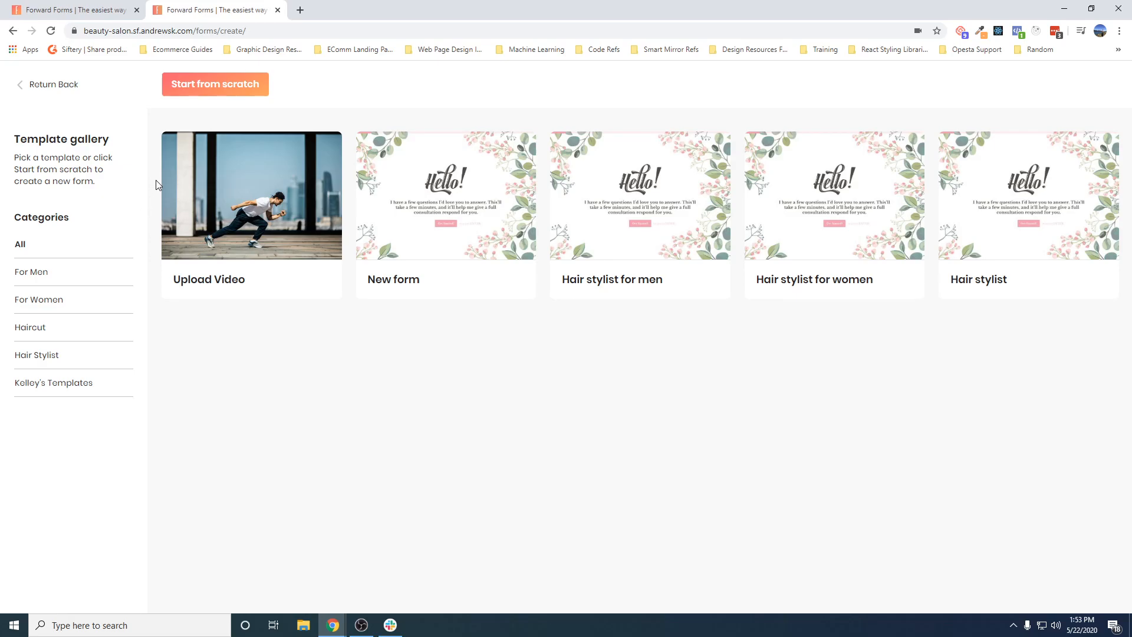
pyautogui.click(216, 96)
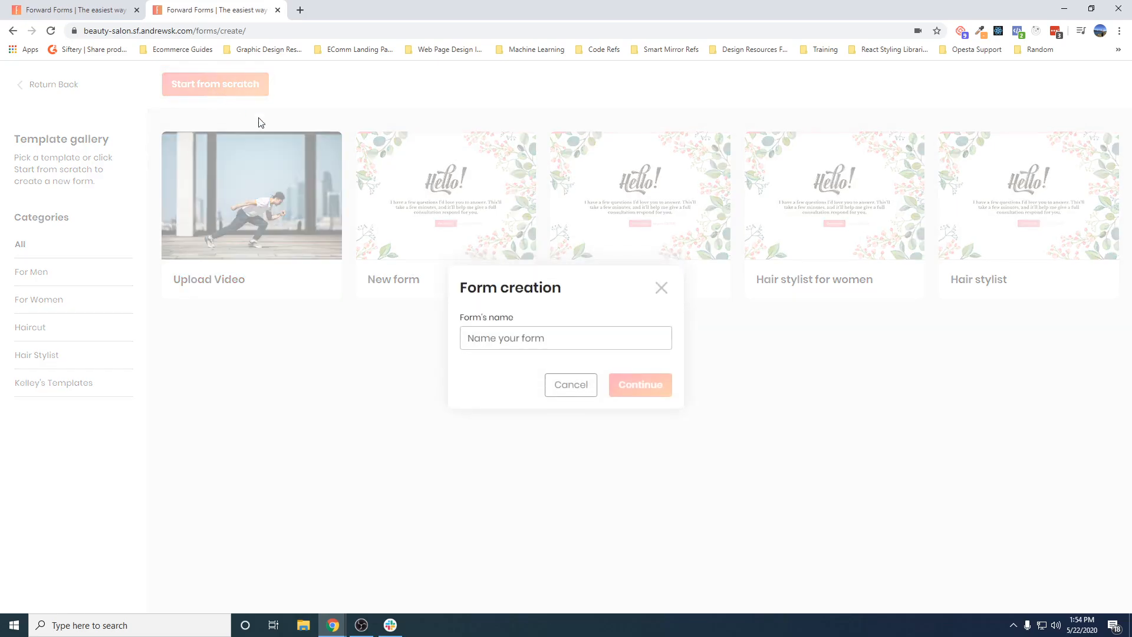
pyautogui.click(519, 338)
pyautogui.write('Hair Ex')
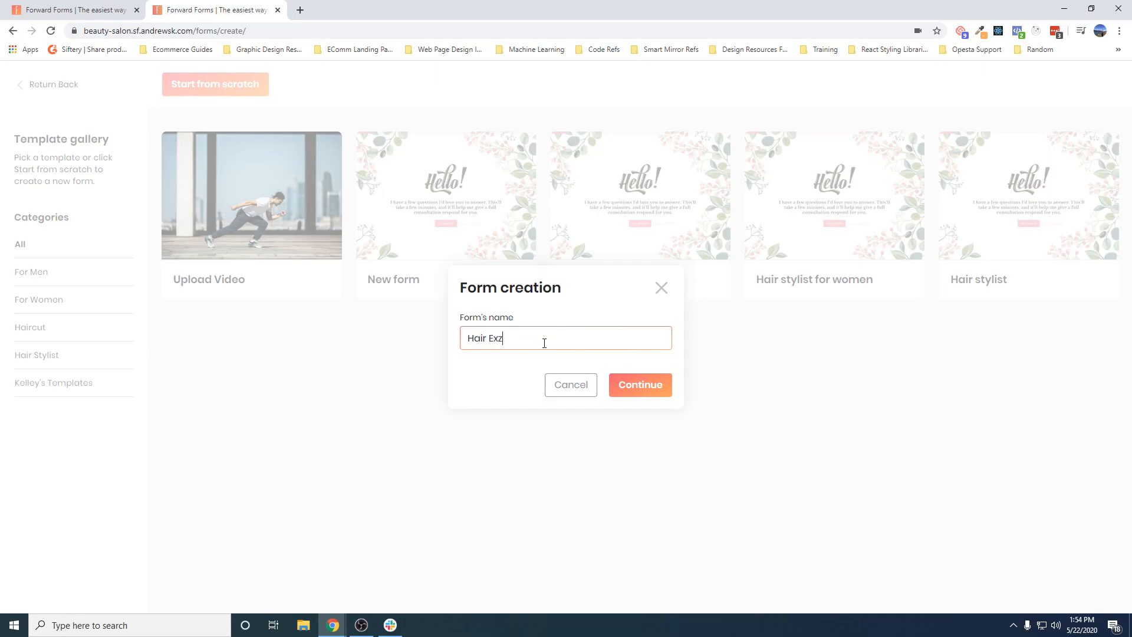
pyautogui.write('tension Service')
pyautogui.click(640, 391)
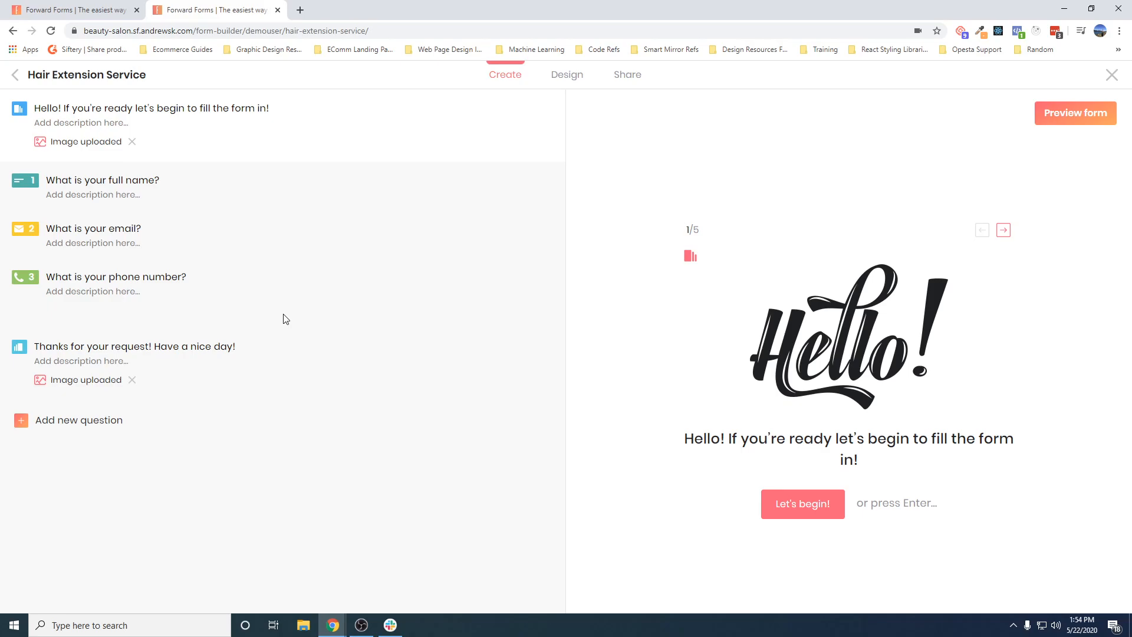
# - Replace the welcome screen's heading with "Please answer all these questions accurately!"
pyautogui.click(253, 110)
pyautogui.hotkey('ctrl', 'a')
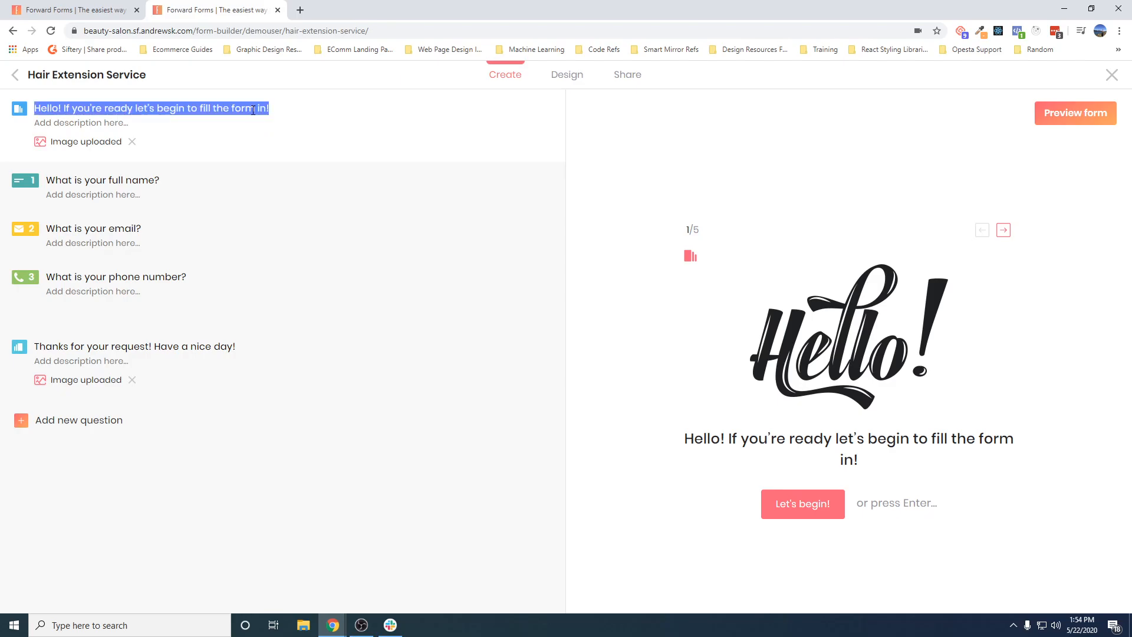
pyautogui.write('Please answer all these quesitons')
pyautogui.press('BackSpace')
pyautogui.press('BackSpace')
pyautogui.press('BackSpace')
pyautogui.press('BackSpace')
pyautogui.press('BackSpace')
pyautogui.press('BackSpace')
pyautogui.write('tions accurately!')
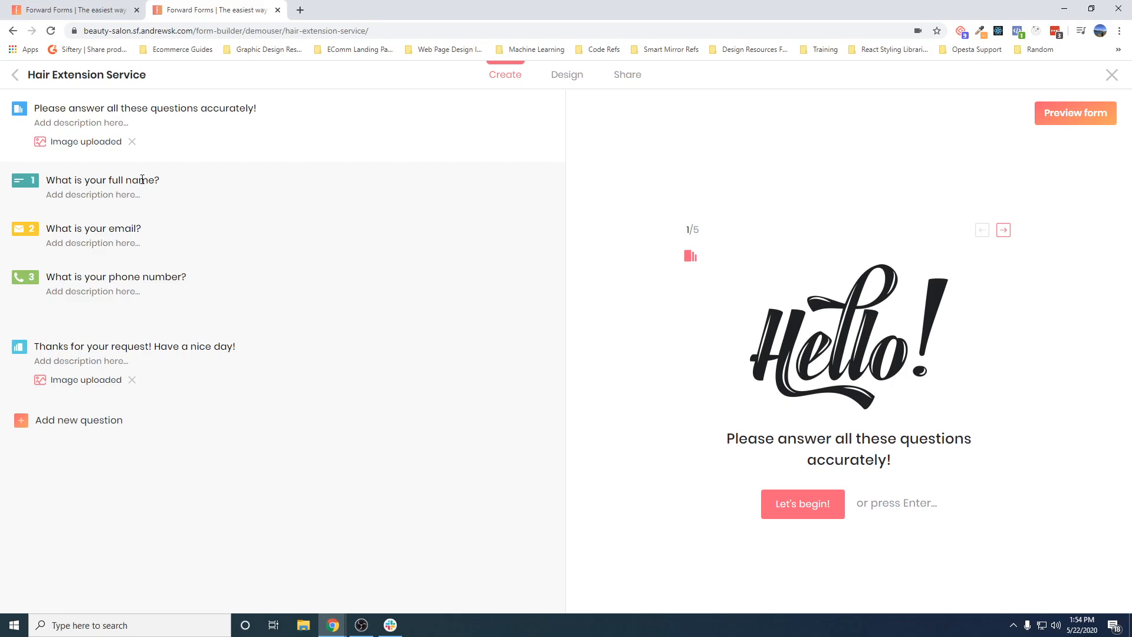
# - Review the default full name, email and phone number questions and the closing thank-you screen in the preview
pyautogui.click(183, 178)
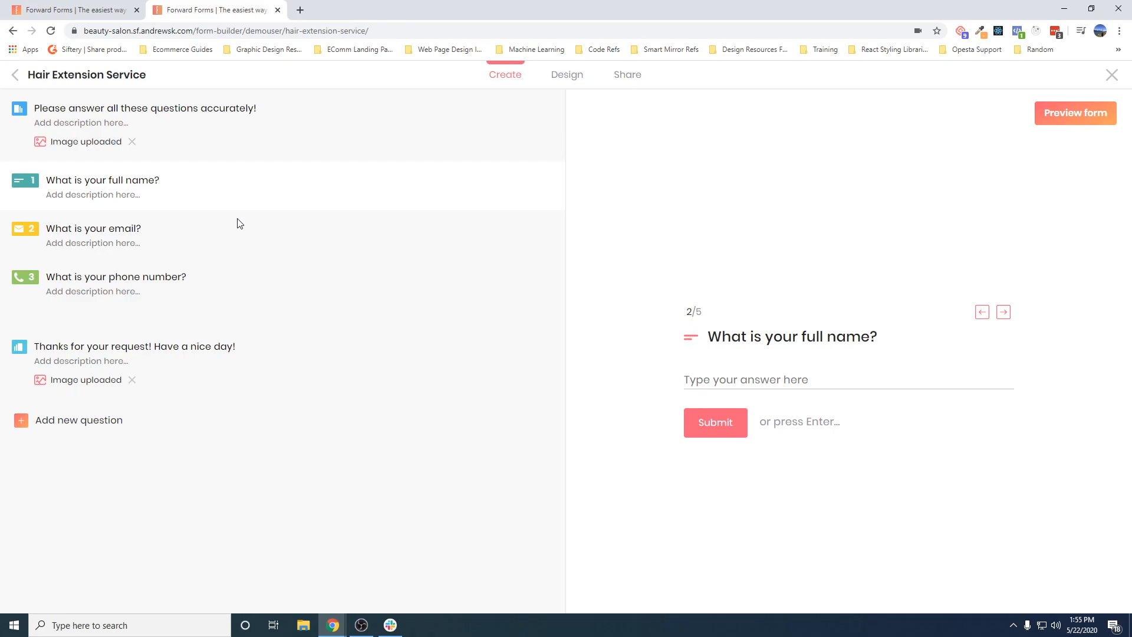
pyautogui.click(209, 191)
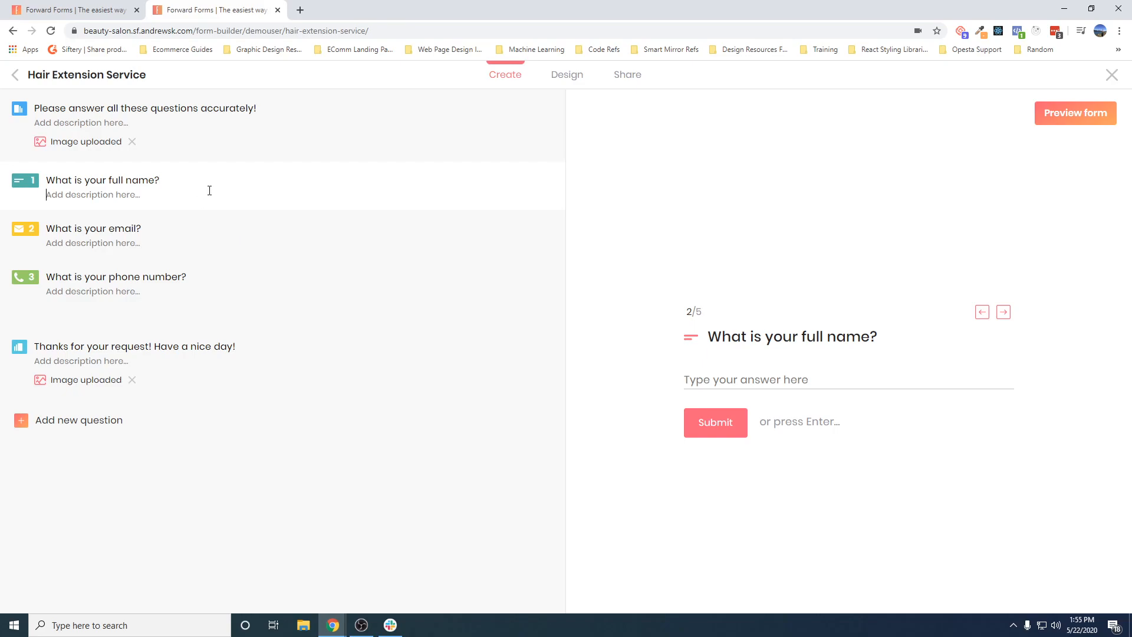
pyautogui.click(226, 234)
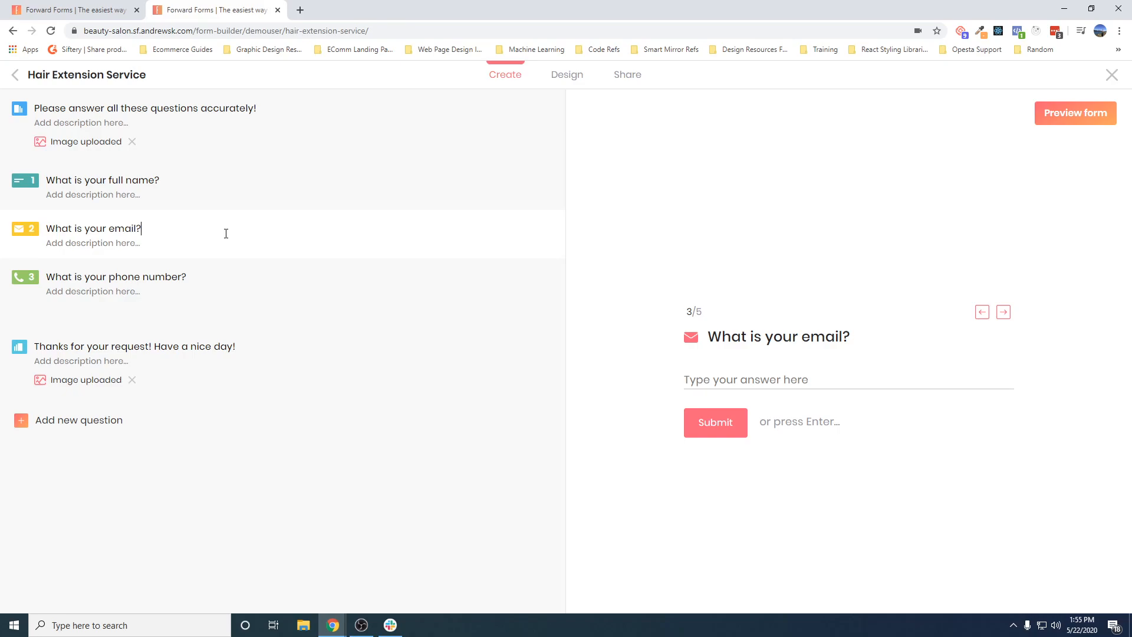
pyautogui.click(221, 287)
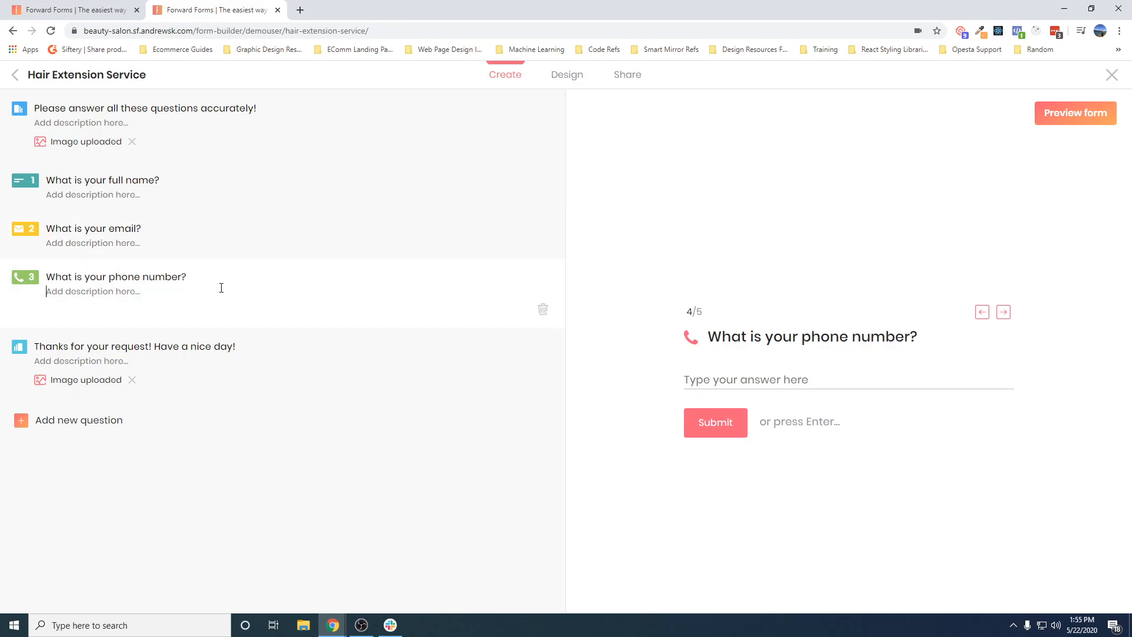
pyautogui.click(227, 187)
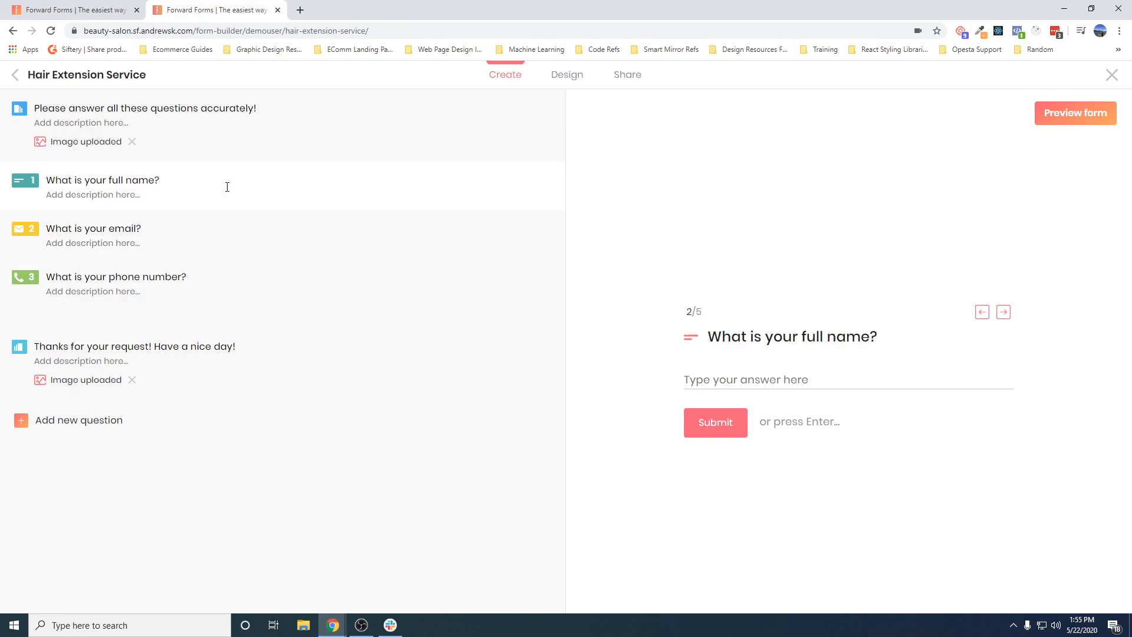
pyautogui.click(208, 239)
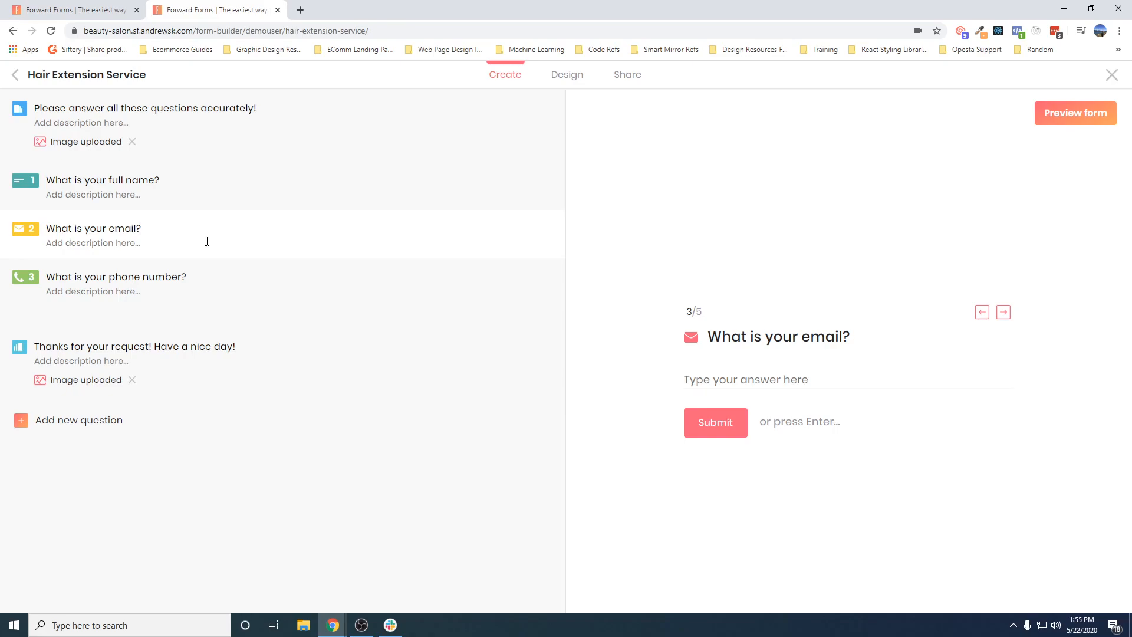
pyautogui.click(208, 278)
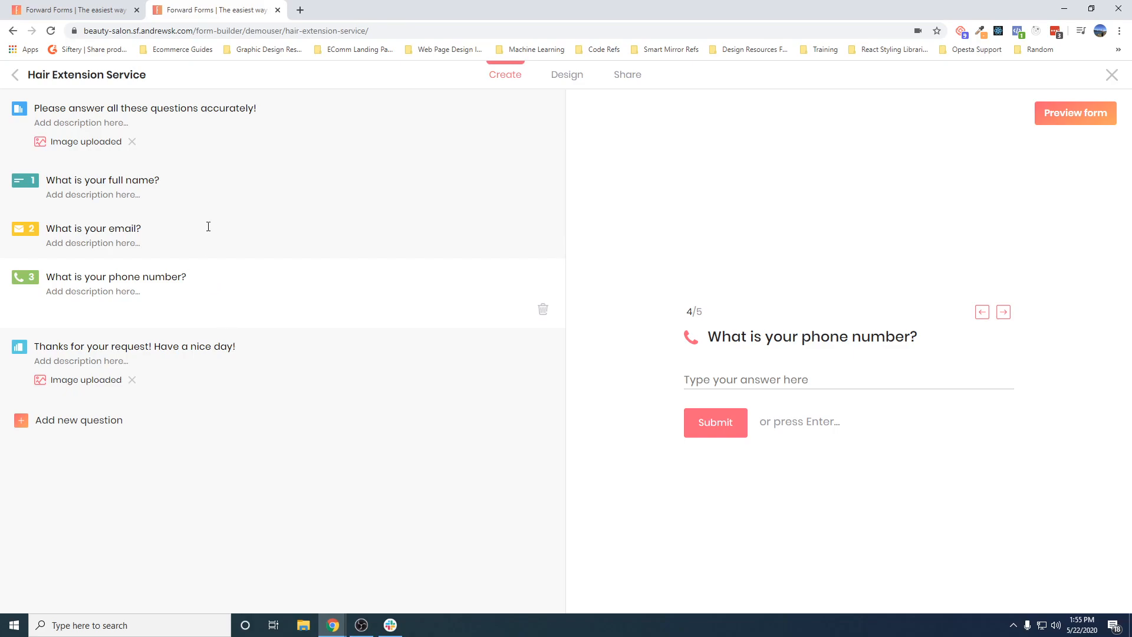
pyautogui.click(240, 359)
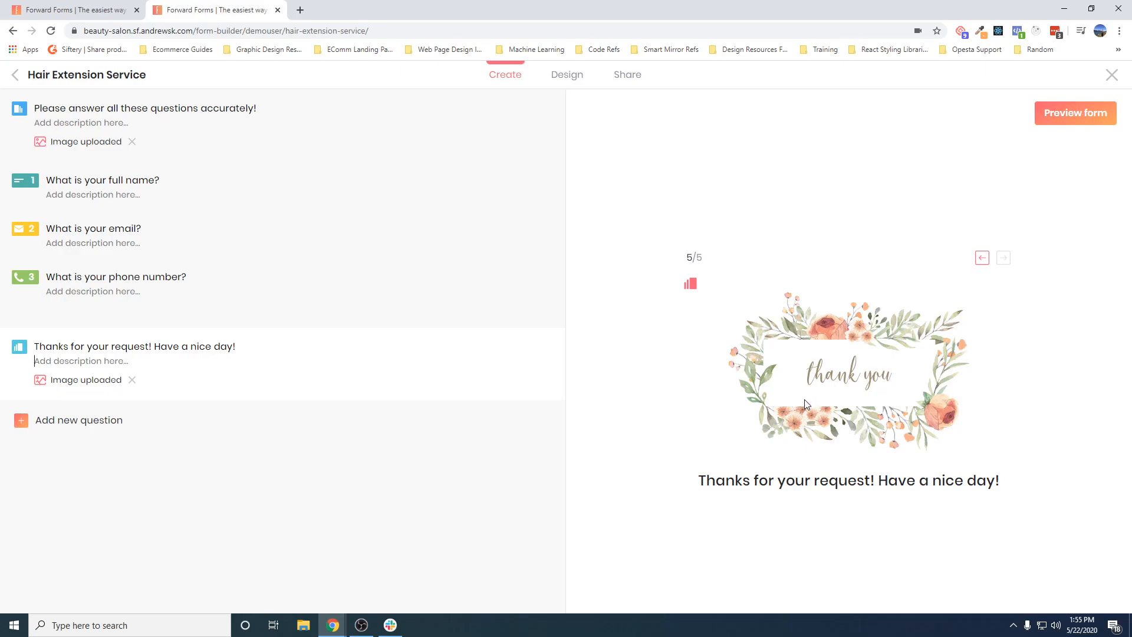
pyautogui.moveTo(862, 483); pyautogui.dragTo(1008, 481)
pyautogui.click(525, 470)
# - Add a Single Choice question titled "What services are you interested in?"
pyautogui.click(98, 433)
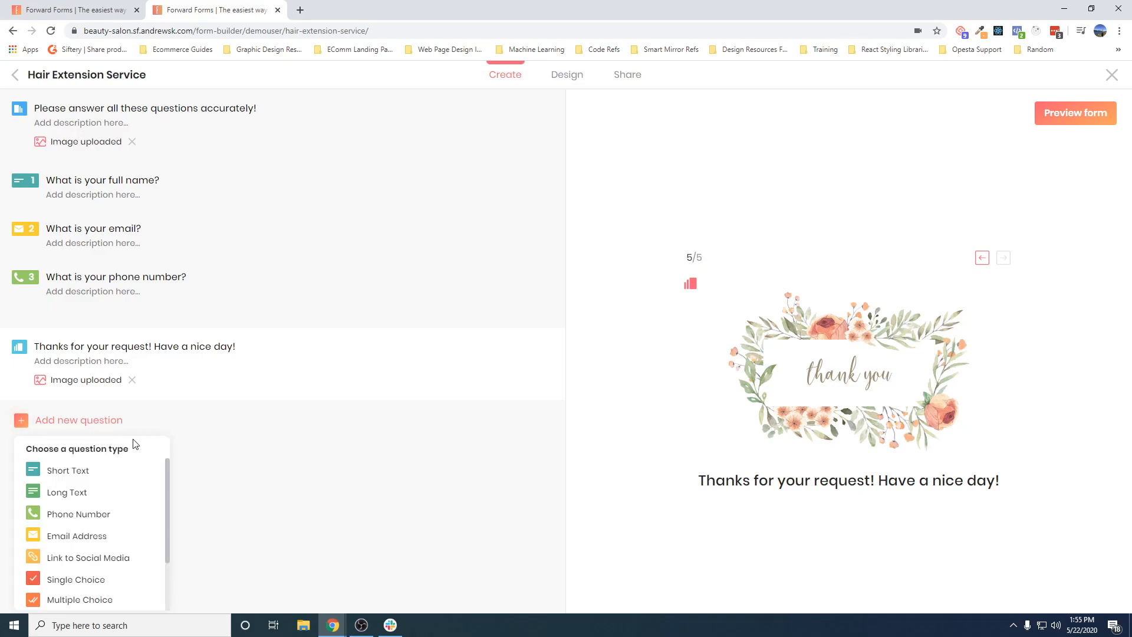
pyautogui.scroll(-1, 115, 532)
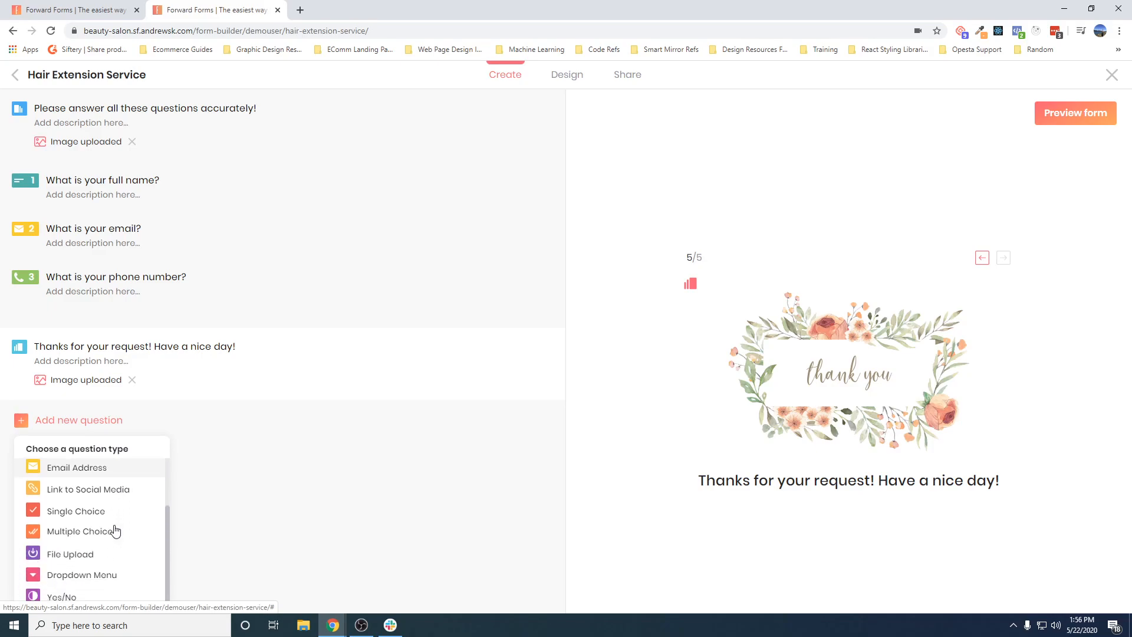
pyautogui.scroll(1, 112, 554)
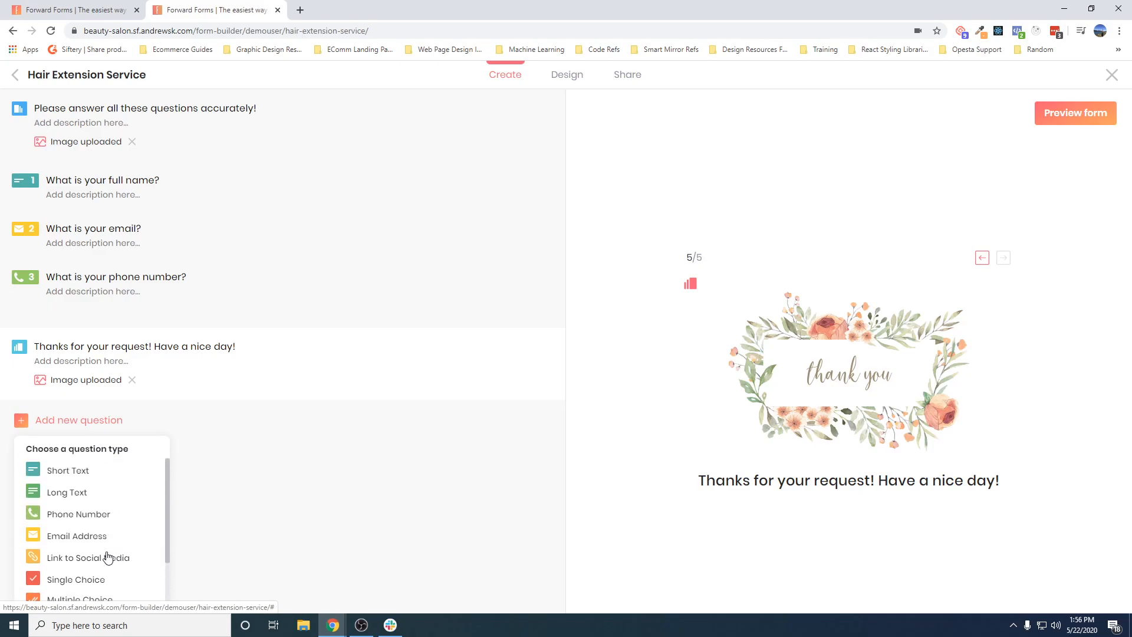
pyautogui.scroll(-2, 108, 557)
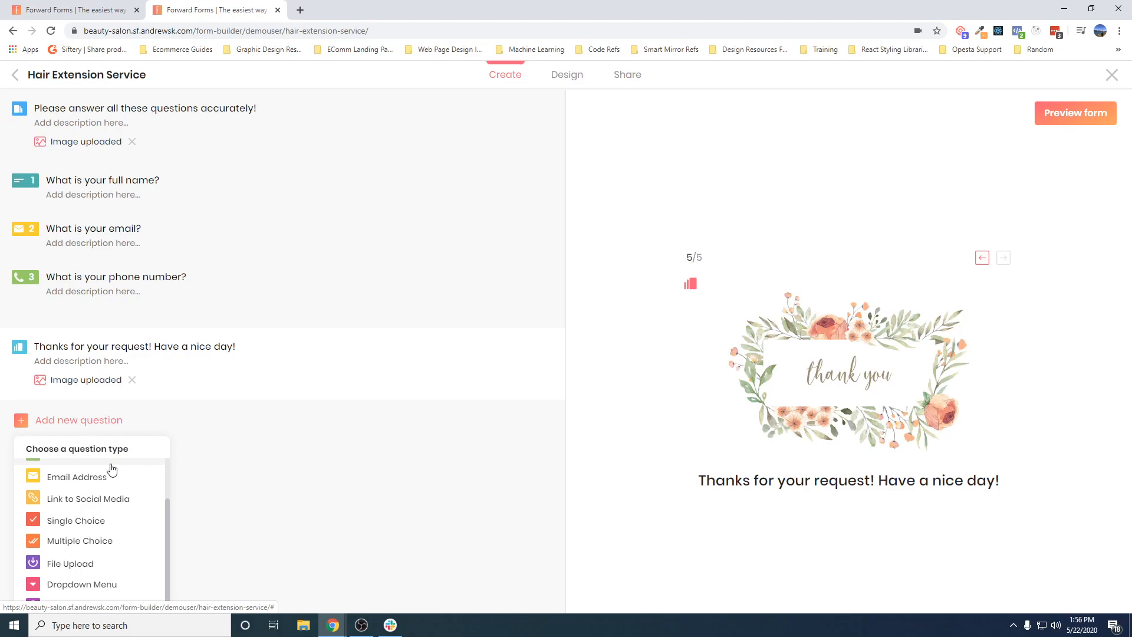
pyautogui.click(76, 522)
pyautogui.doubleClick(119, 347)
pyautogui.tripleClick(120, 349)
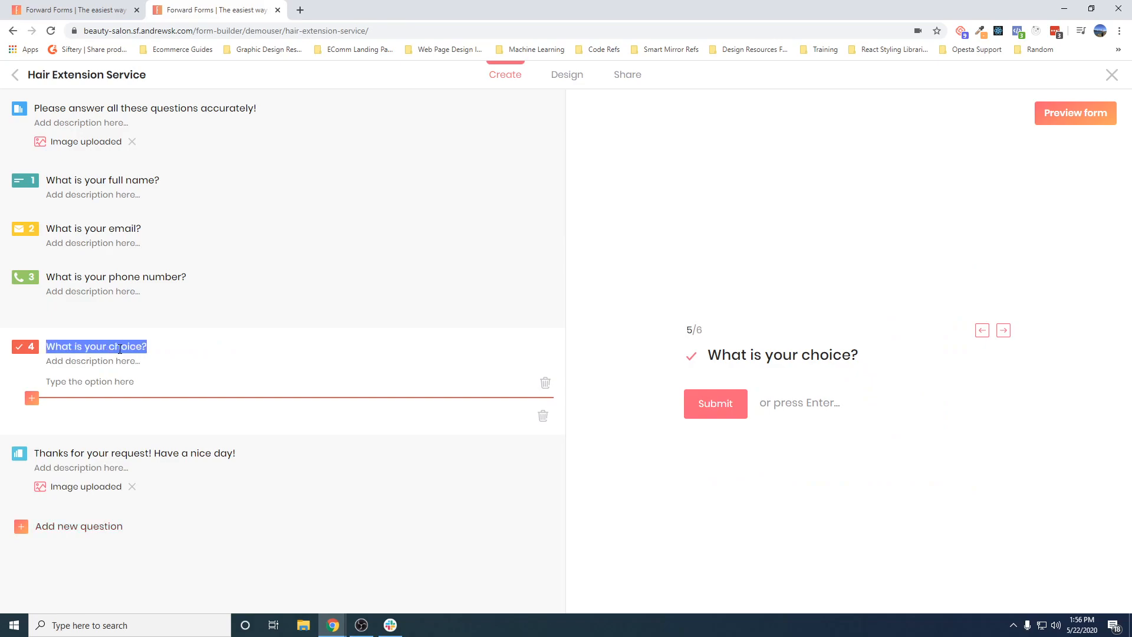
pyautogui.write('What servic')
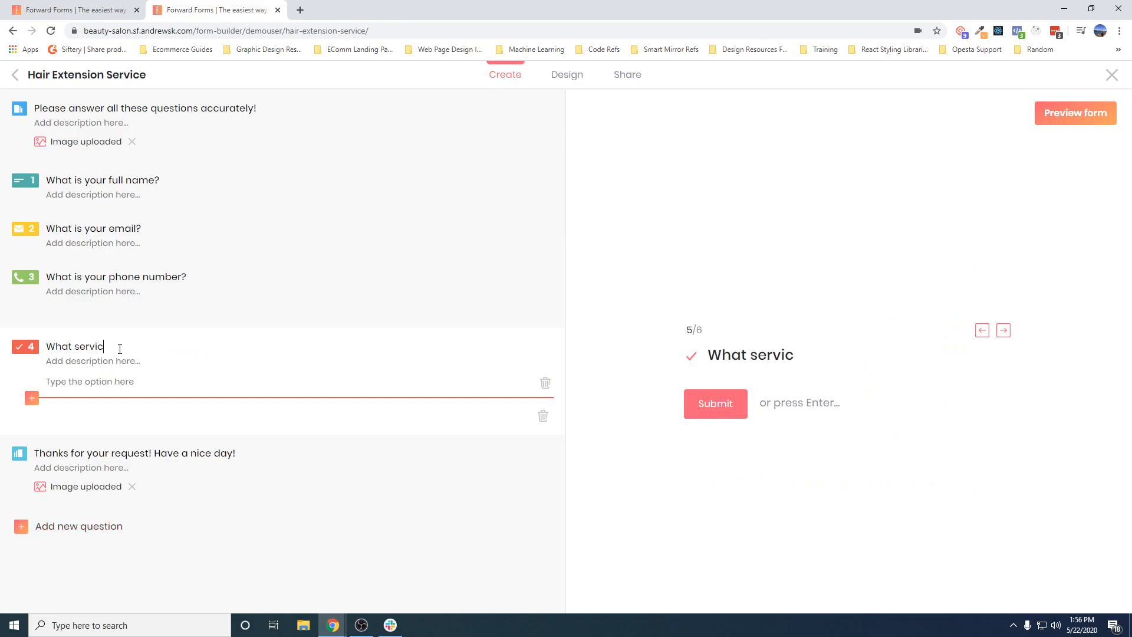
pyautogui.write('es are you interested in?')
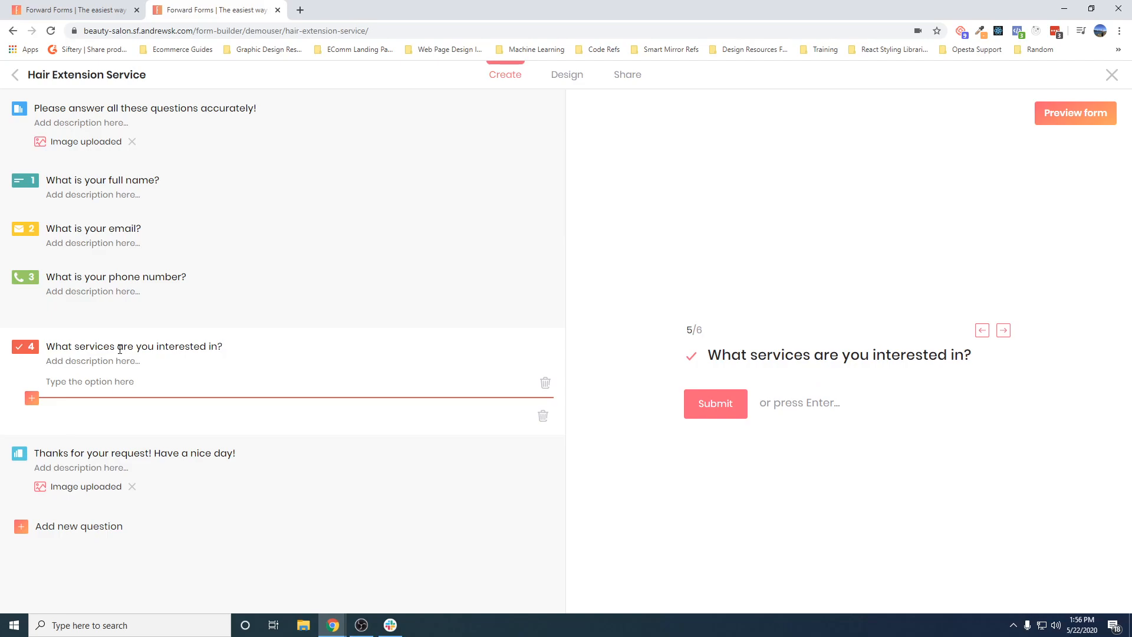
# - Give the services question the answer options "Extensions" and "Color & Cut"
pyautogui.click(118, 386)
pyautogui.write('Extensions')
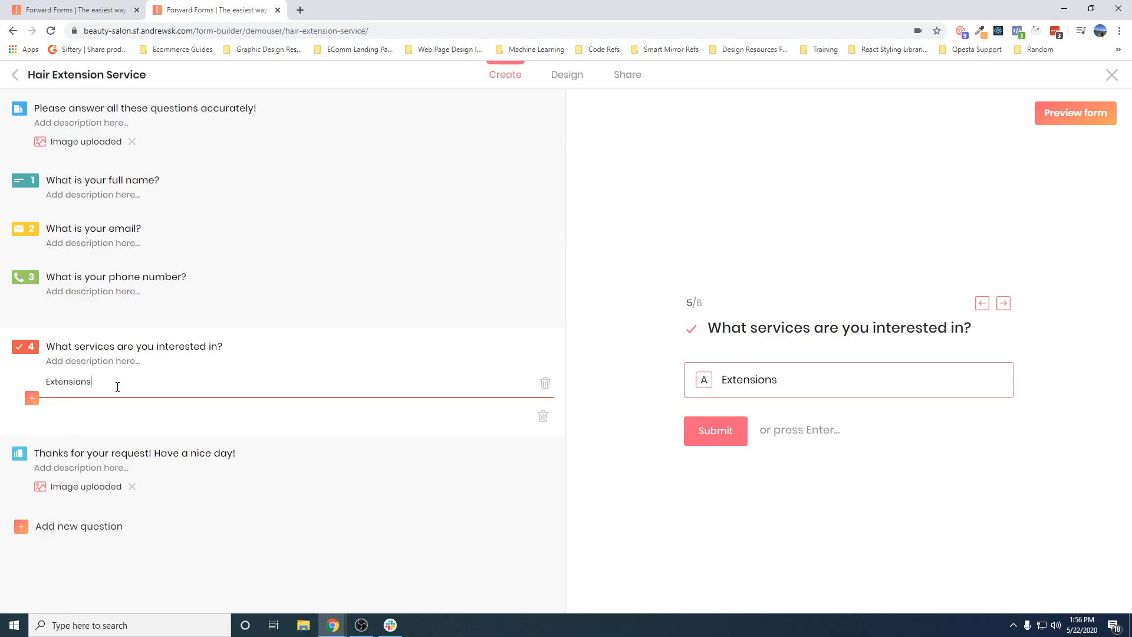
pyautogui.click(35, 400)
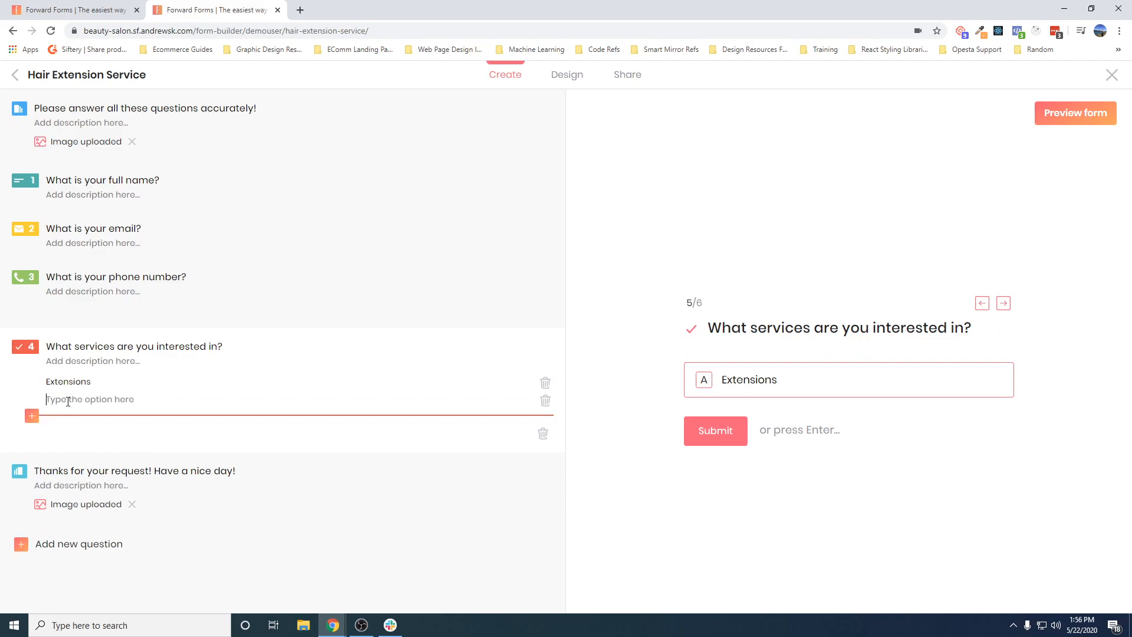
pyautogui.write('Colo')
pyautogui.press('BackSpace')
pyautogui.press('BackSpace')
pyautogui.press('BackSpace')
pyautogui.write('o')
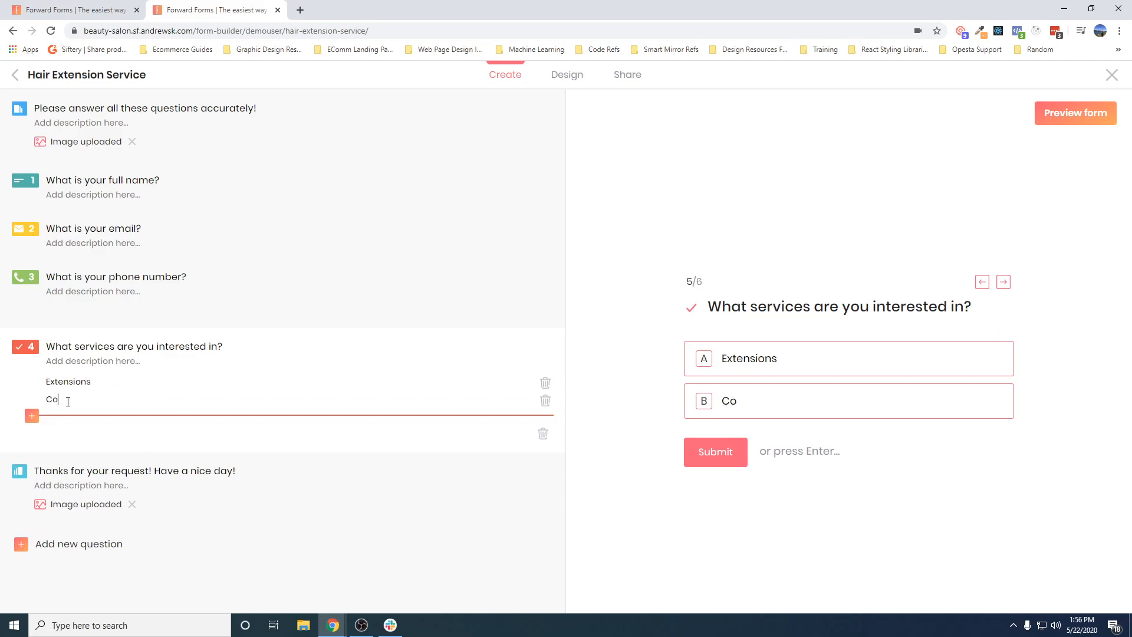
pyautogui.write('lor & Cut')
# - Add a third answer option, "The works (Extensions, Blending, Color, Cutting)", to the services question
pyautogui.click(32, 416)
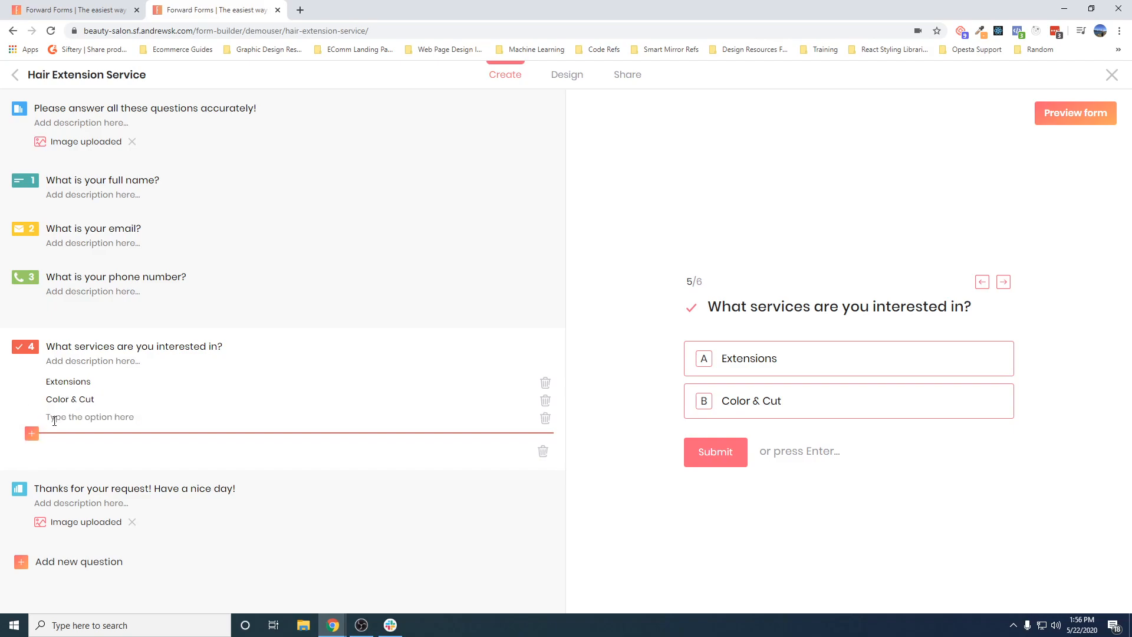
pyautogui.write('The works')
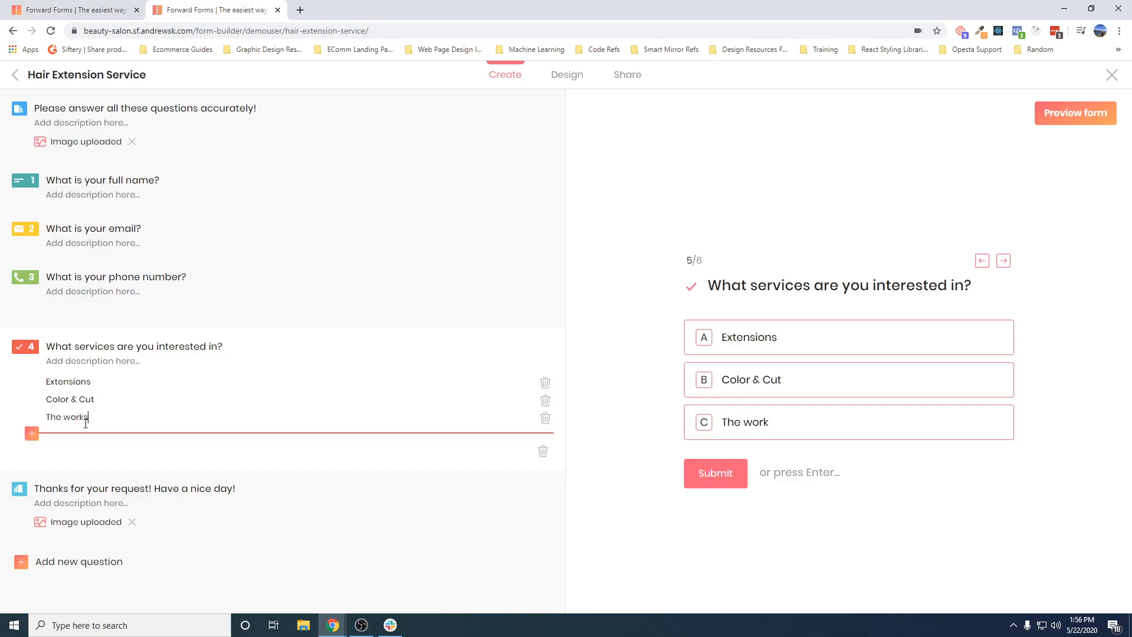
pyautogui.write(' (Extensions, Blendin')
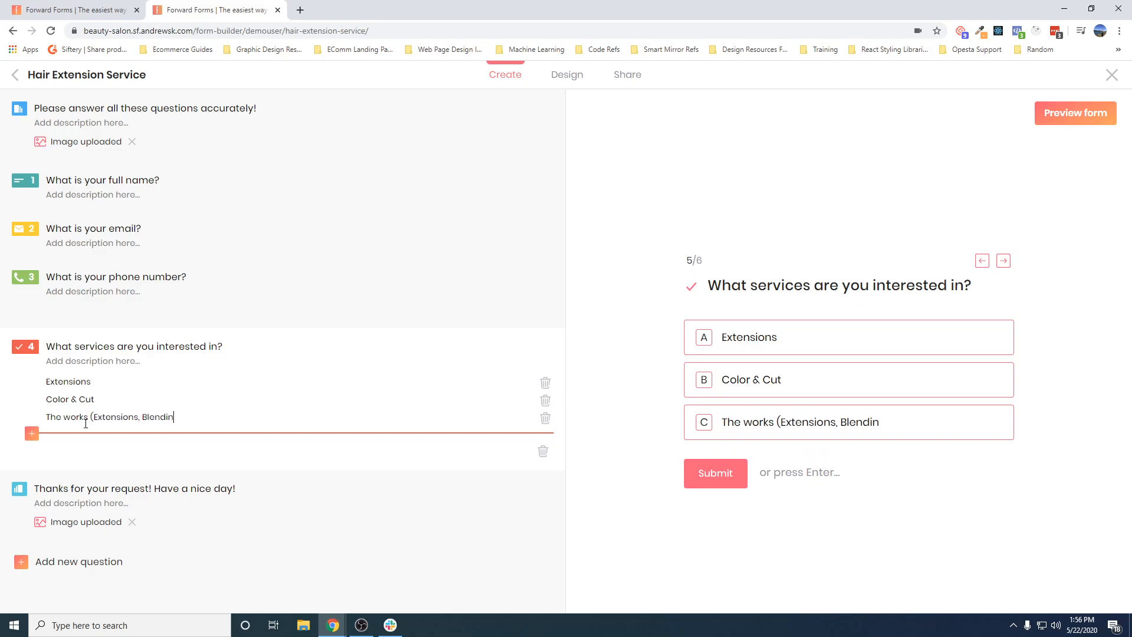
pyautogui.write('g, Color, Cutting)')
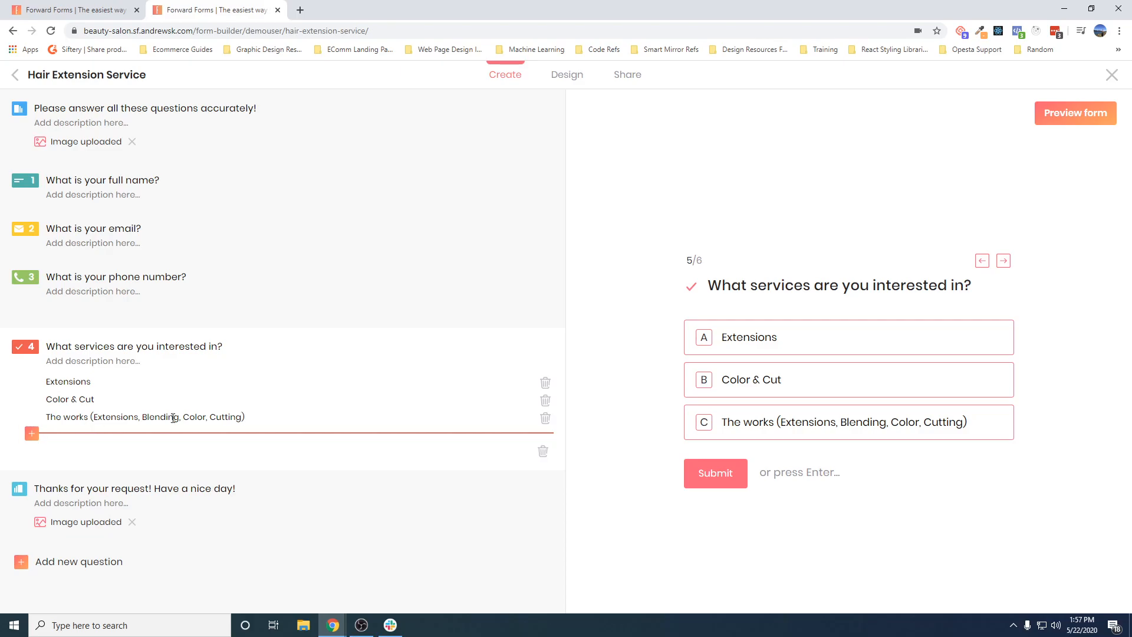
# - Add a Long Text question titled "Please share a history of your hair (How many its been colored or bleached...)"
pyautogui.click(102, 563)
pyautogui.scroll(1, 94, 460)
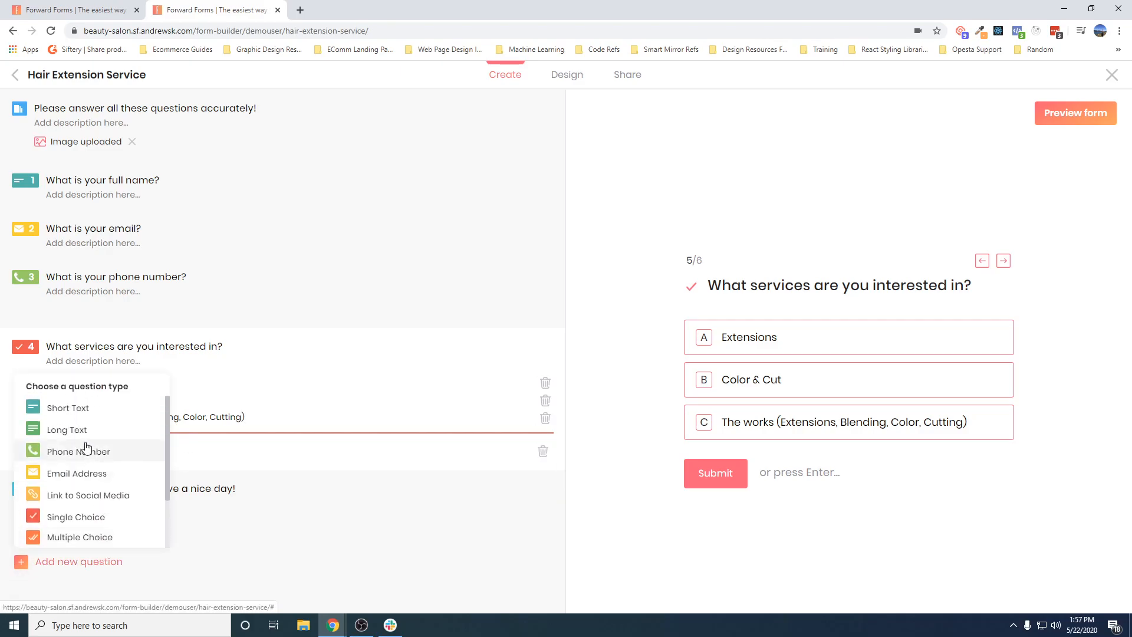
pyautogui.click(76, 431)
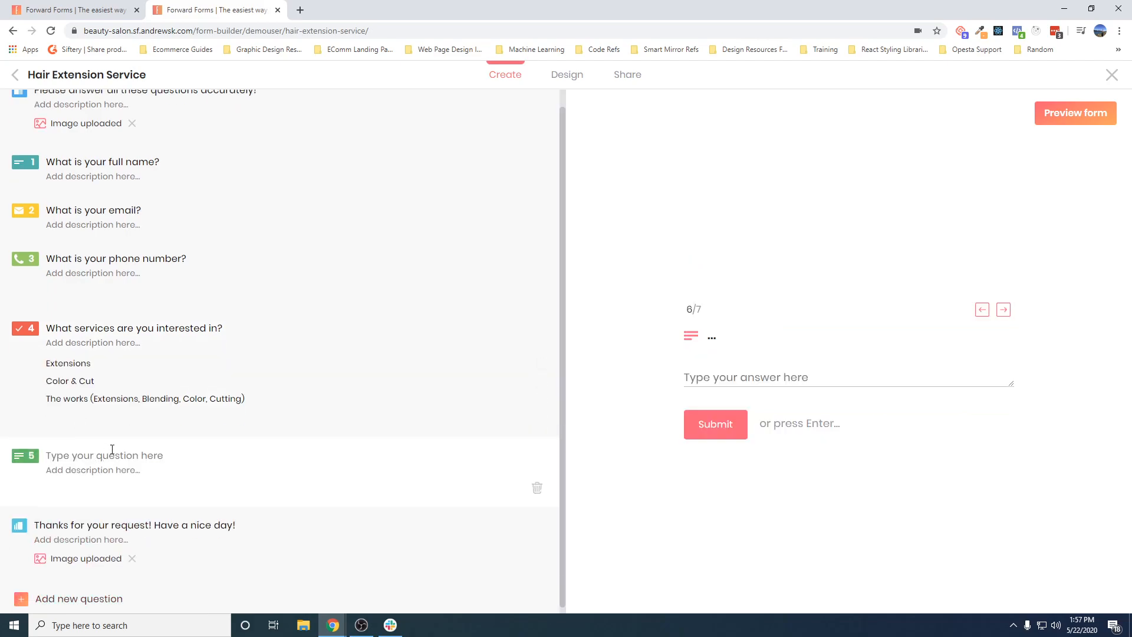
pyautogui.write('Please')
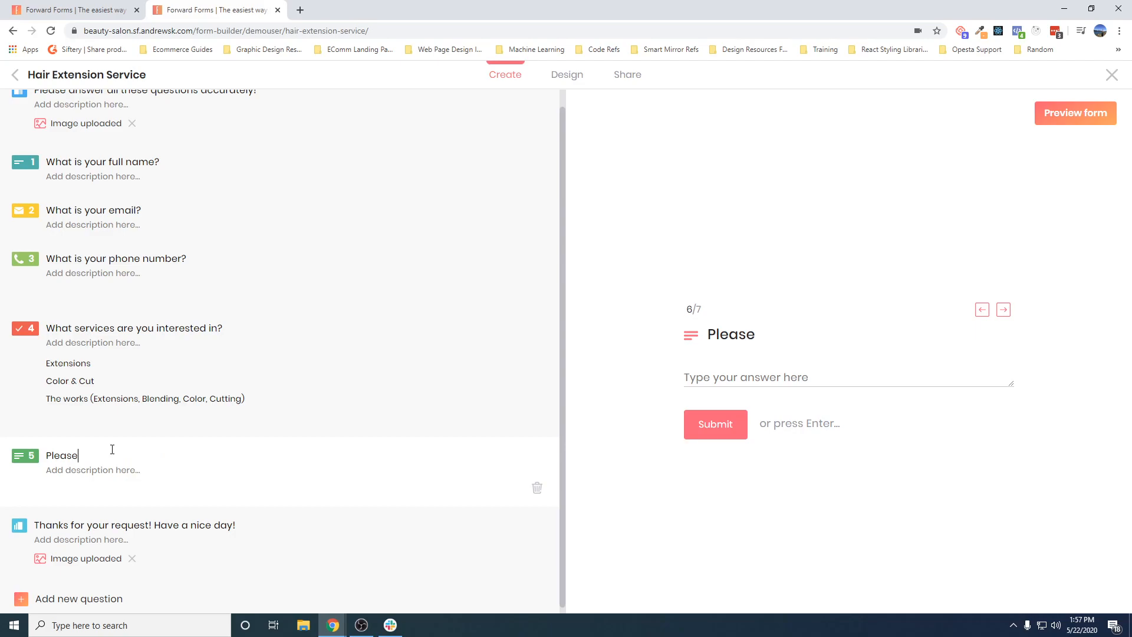
pyautogui.write(' share a history of your hair (')
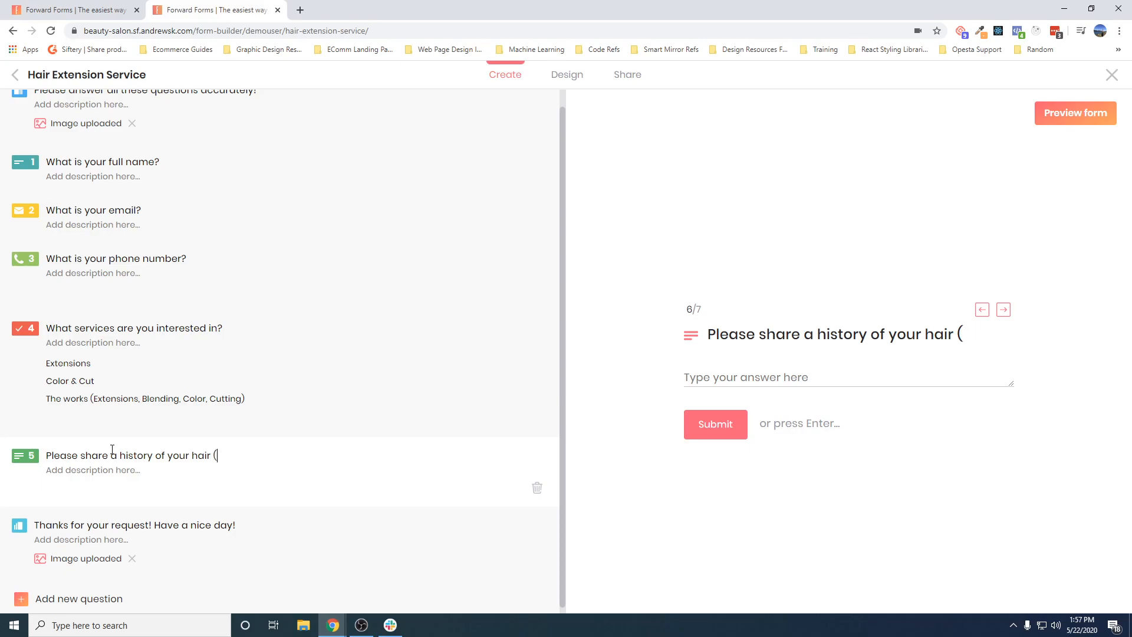
pyautogui.write('How ma')
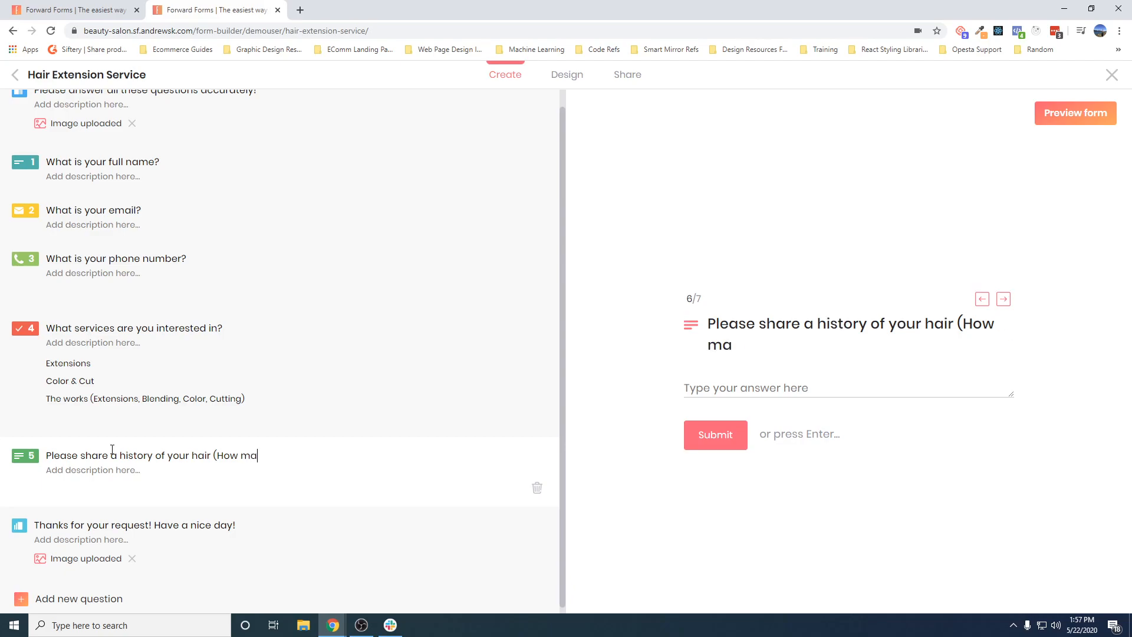
pyautogui.write('ny its been colored')
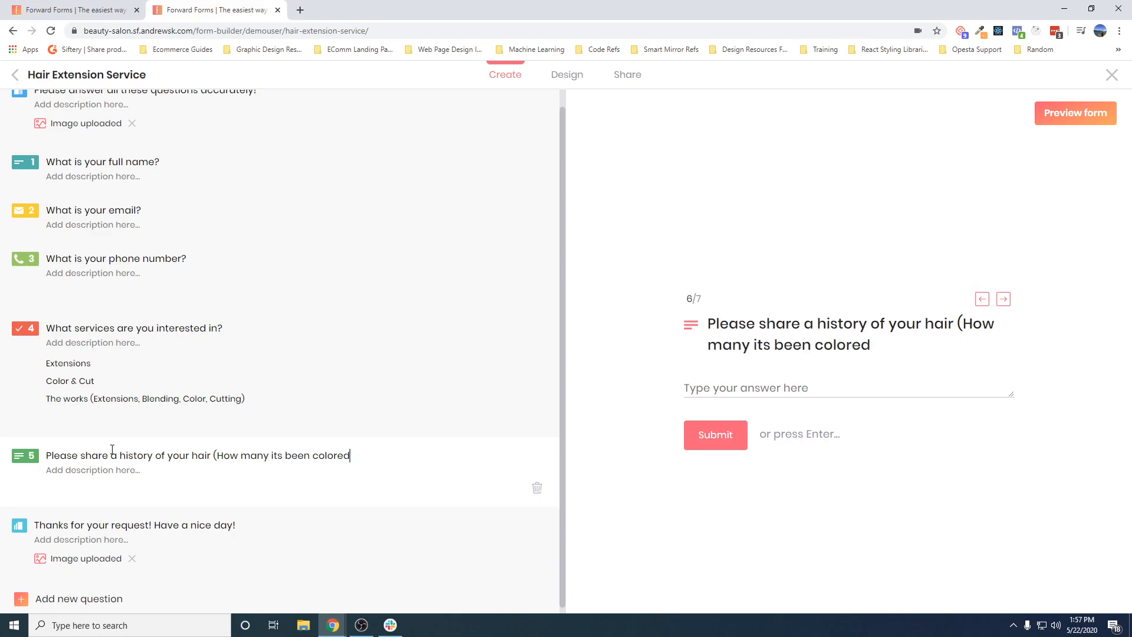
pyautogui.write(' or bleache')
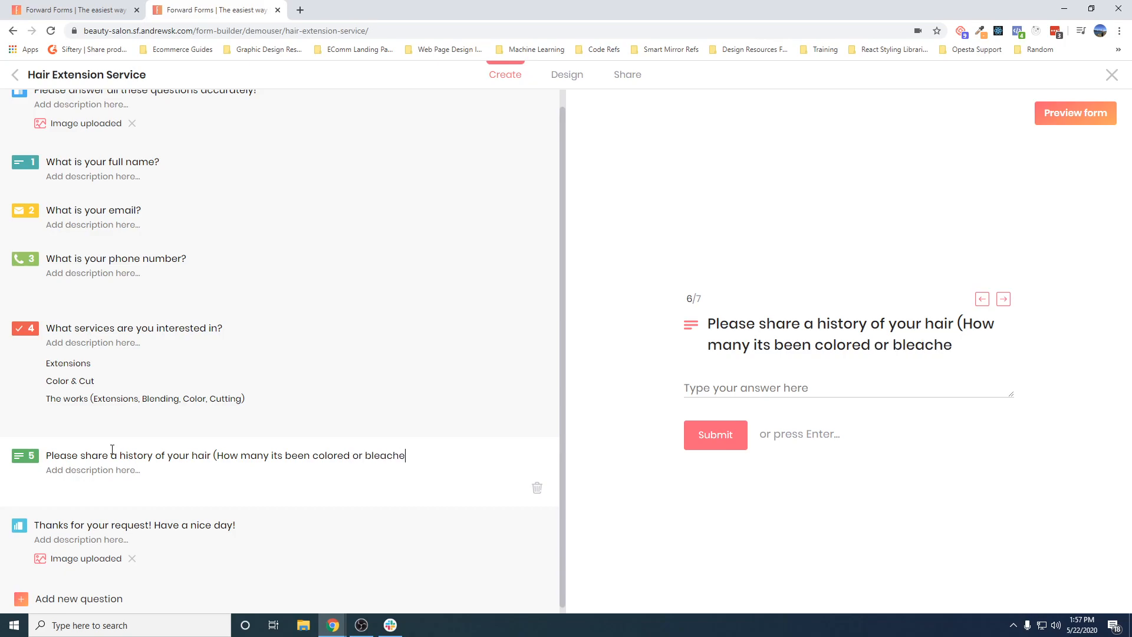
pyautogui.write('d...)')
# - Add a Link to Social Media question for the Instagram username and move it directly above the services question
pyautogui.scroll(-1, 118, 595)
pyautogui.click(103, 597)
pyautogui.scroll(-3, 89, 525)
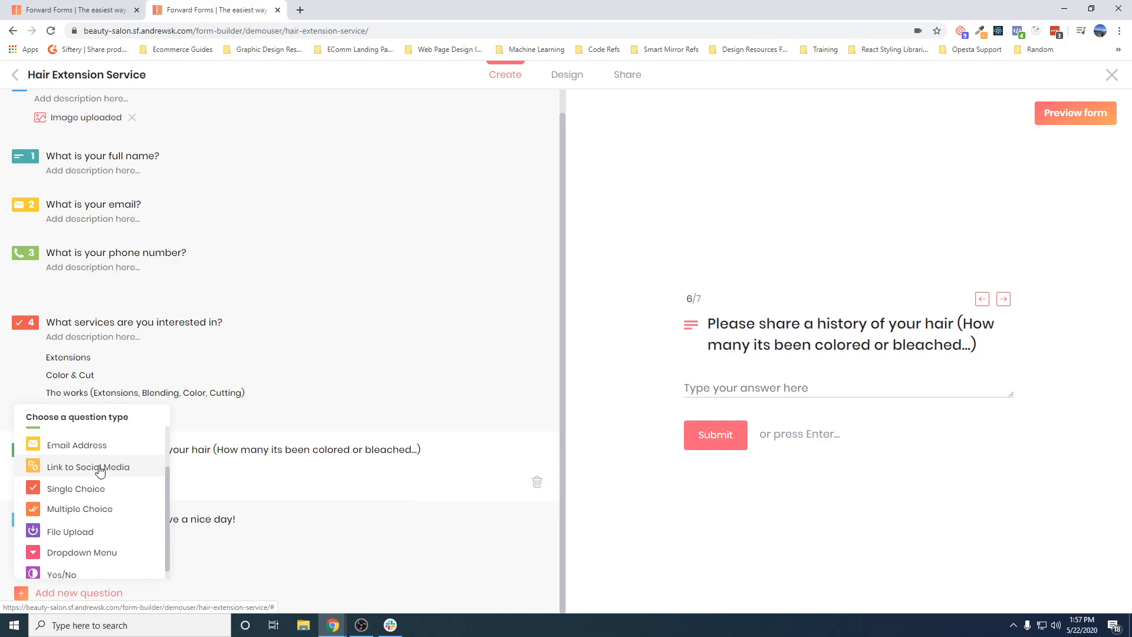
pyautogui.click(100, 470)
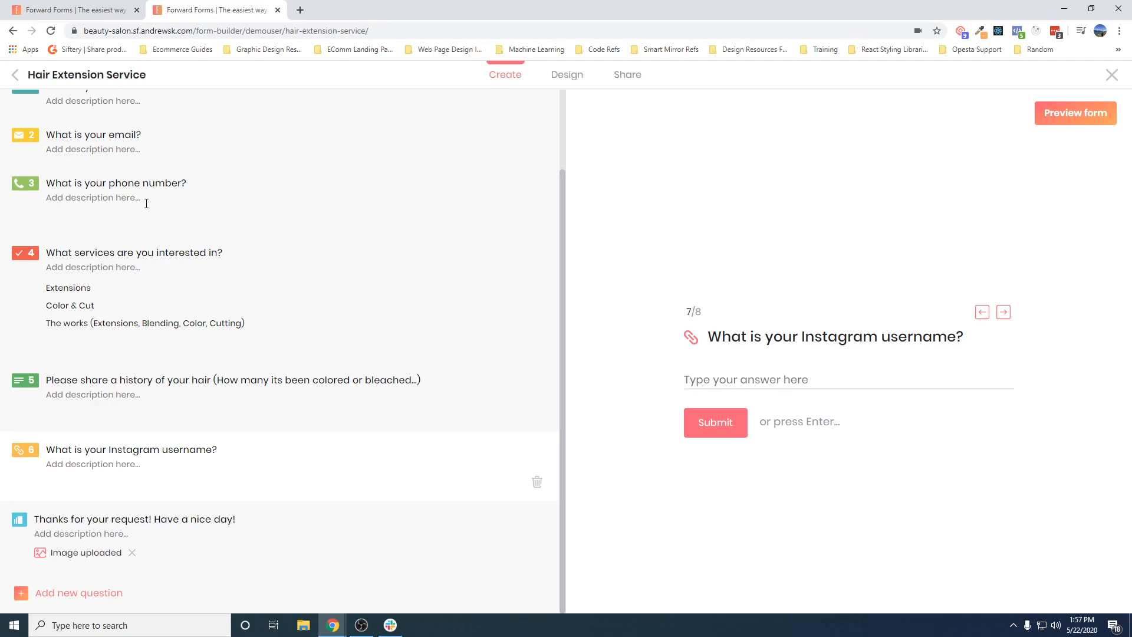
pyautogui.moveTo(253, 455); pyautogui.dragTo(255, 248)
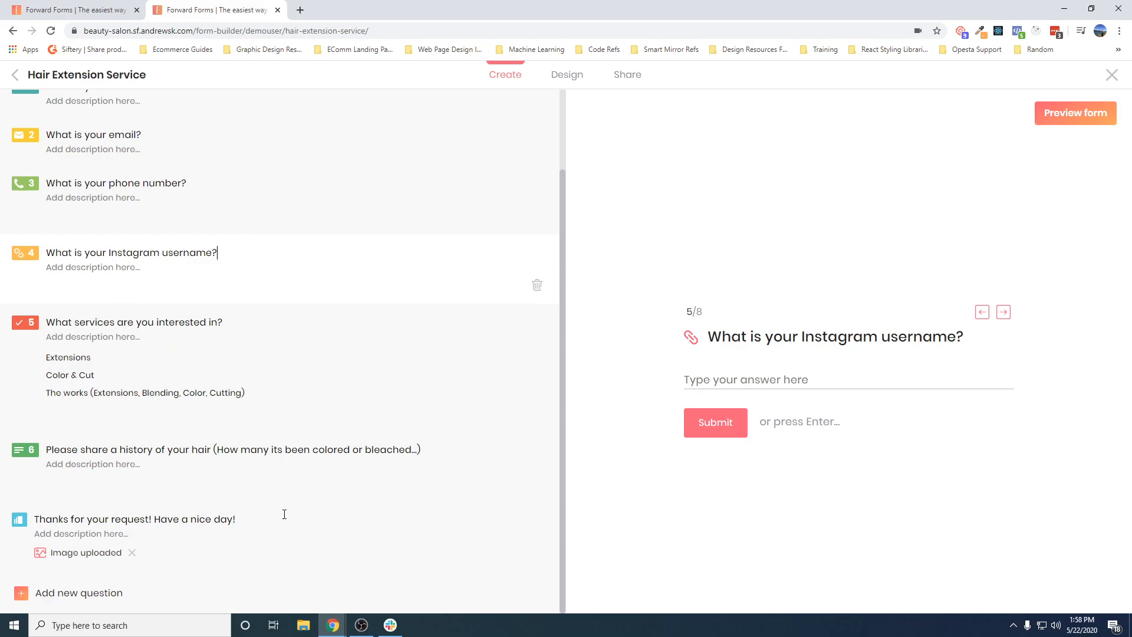
# - Add a Yes/No question titled "Have you ever used a box dye?" after the hair history question
pyautogui.moveTo(334, 478); pyautogui.dragTo(291, 492)
pyautogui.click(98, 594)
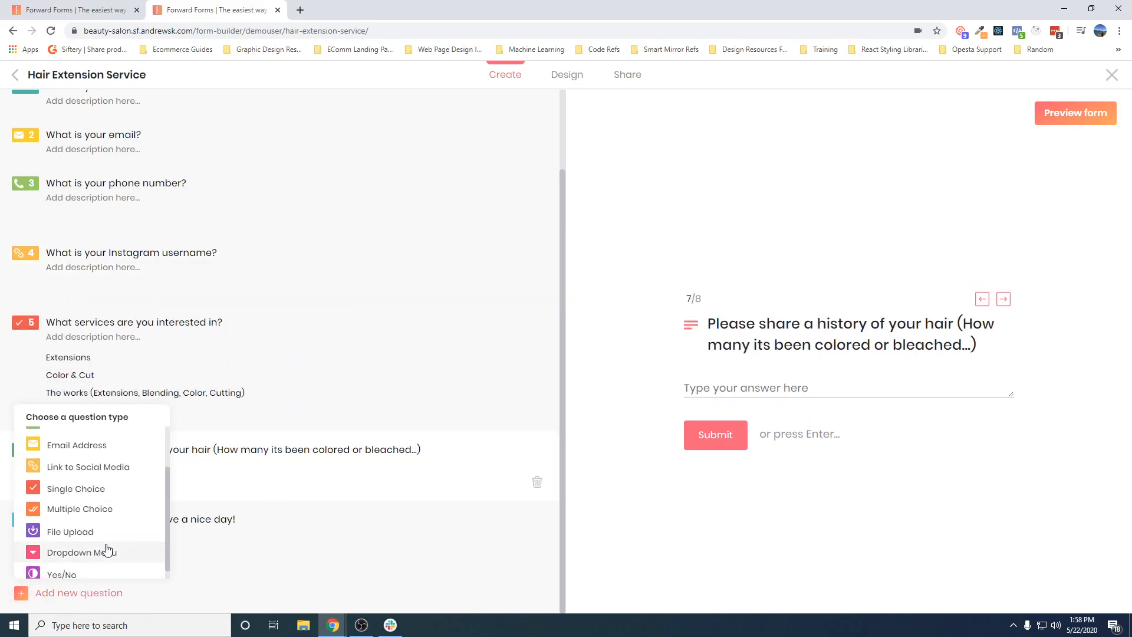
pyautogui.scroll(-1, 107, 551)
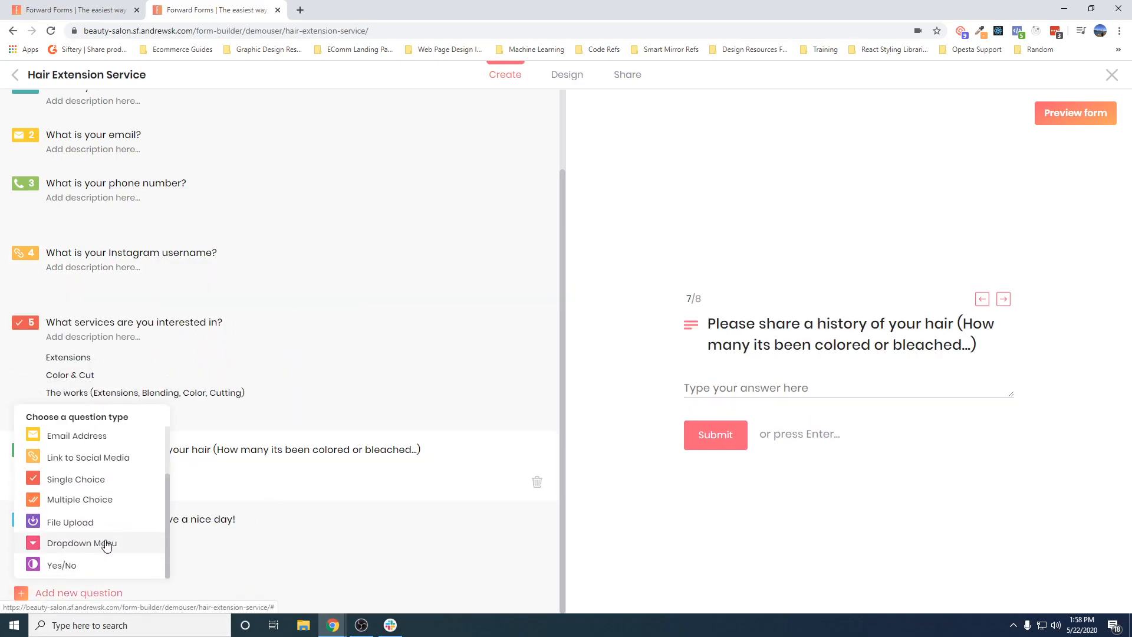
pyautogui.click(70, 567)
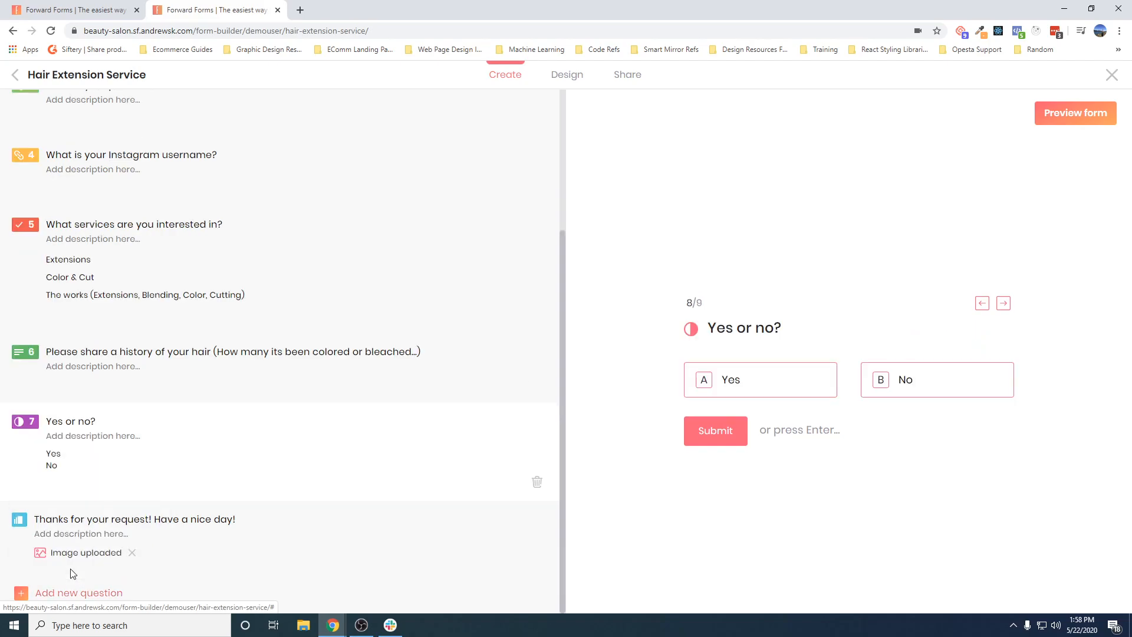
pyautogui.tripleClick(92, 423)
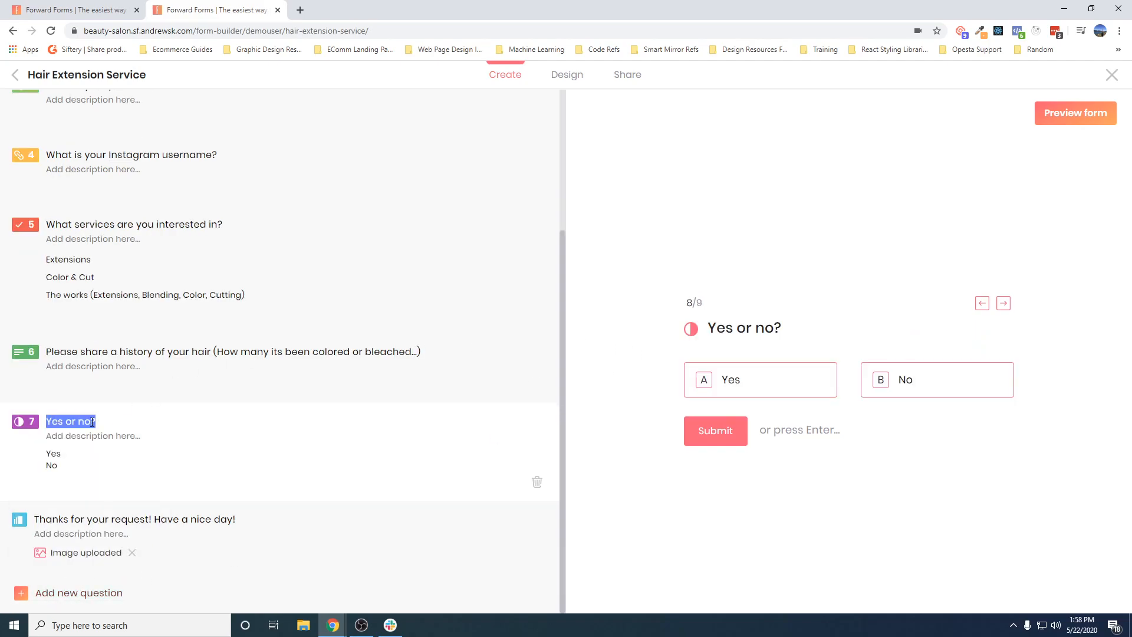
pyautogui.write('Have youy')
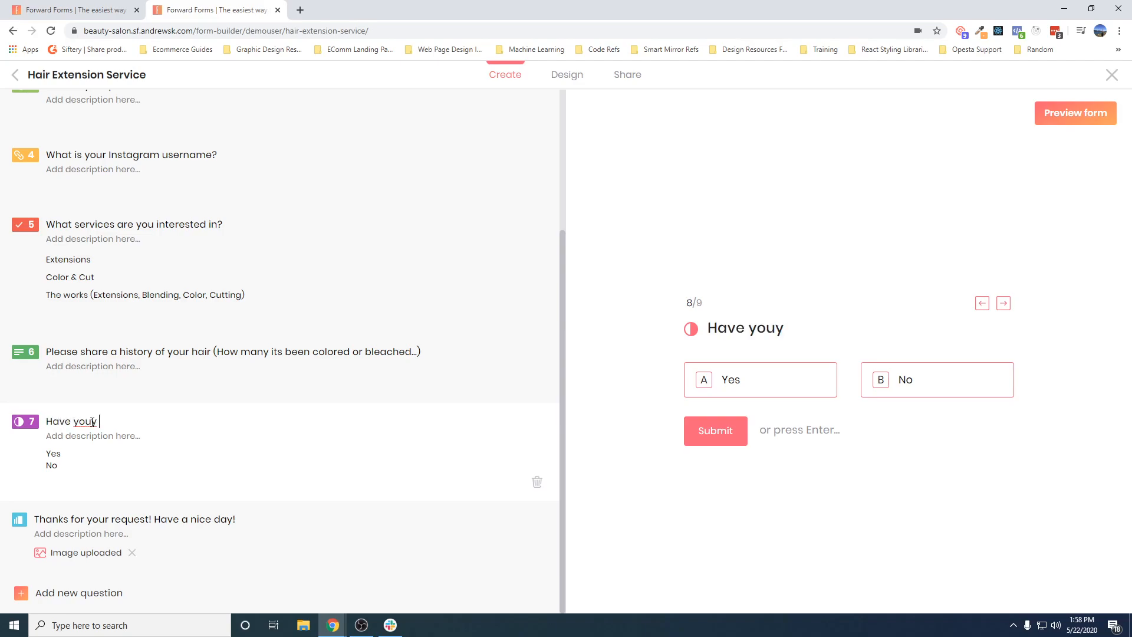
pyautogui.press('BackSpace')
pyautogui.write('ever use')
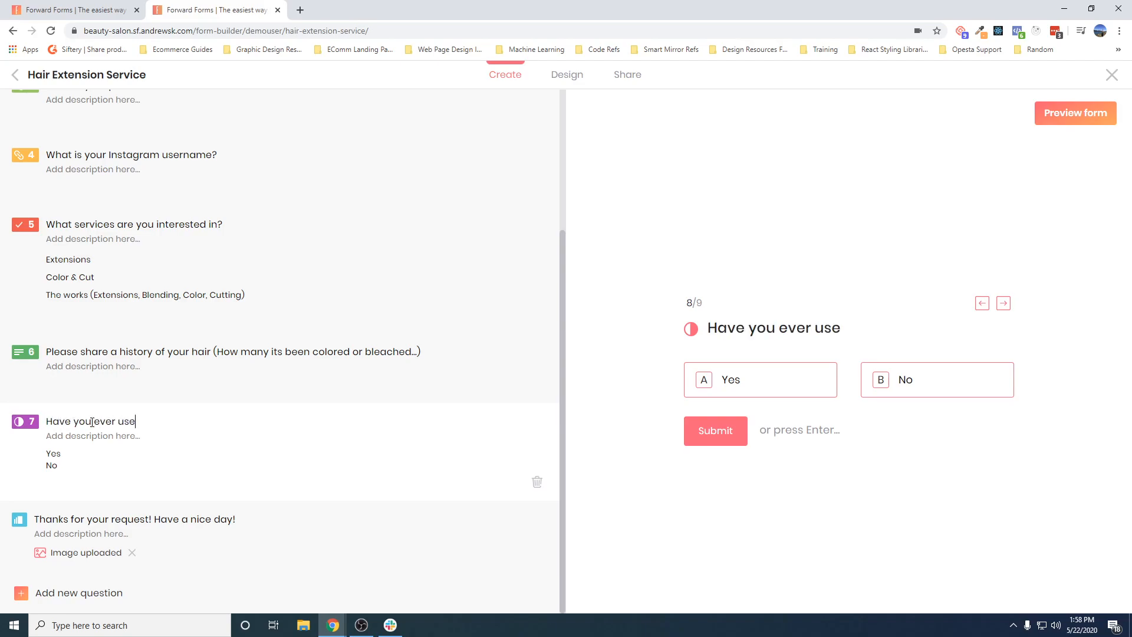
pyautogui.write('d a box dye?')
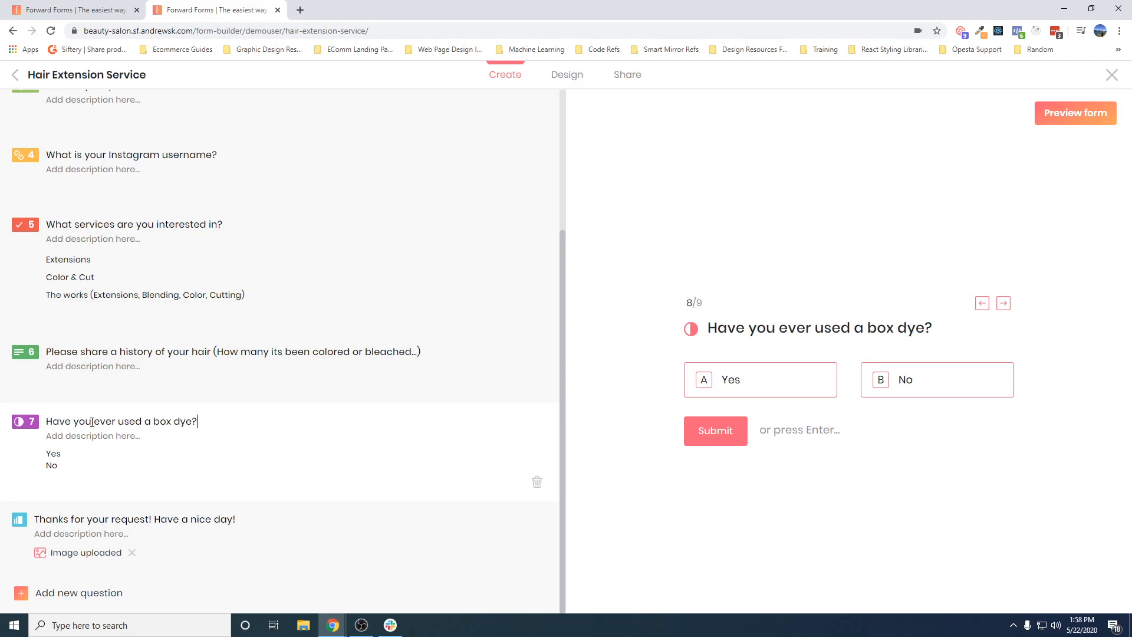
# - Add another Yes/No question titled "Have you ever used extensions?" after the box dye question
pyautogui.click(65, 592)
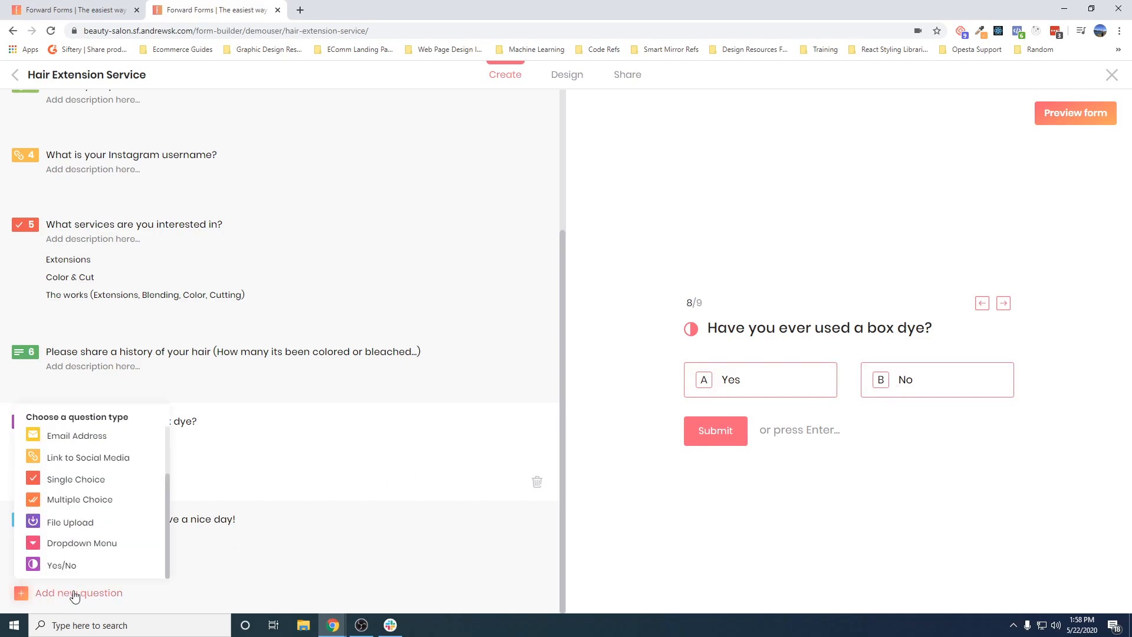
pyautogui.click(76, 568)
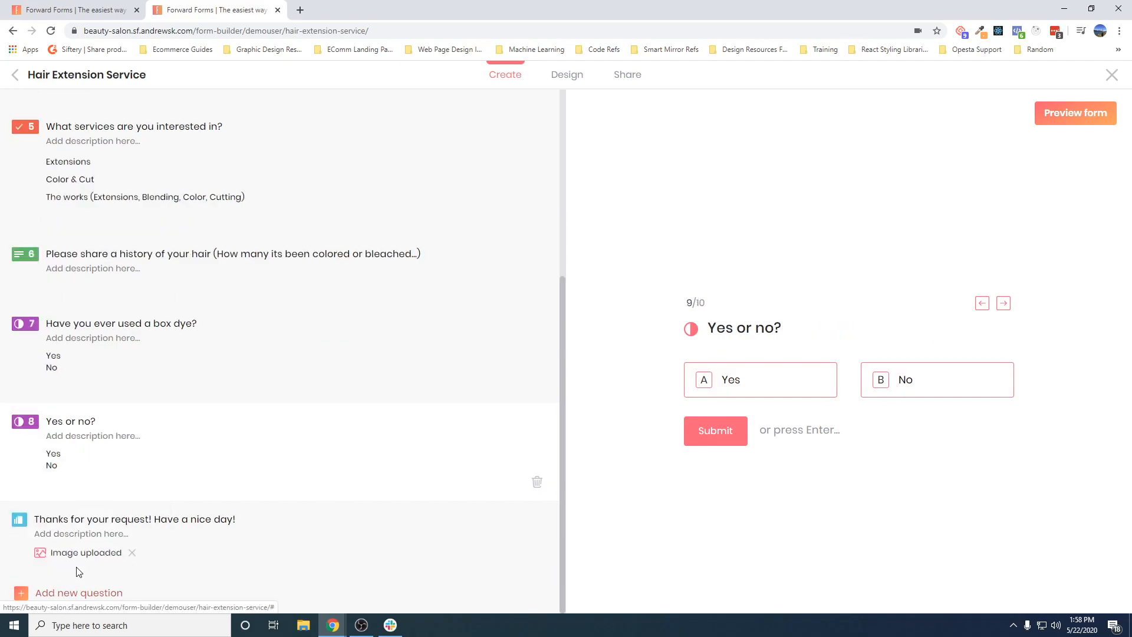
pyautogui.tripleClick(83, 420)
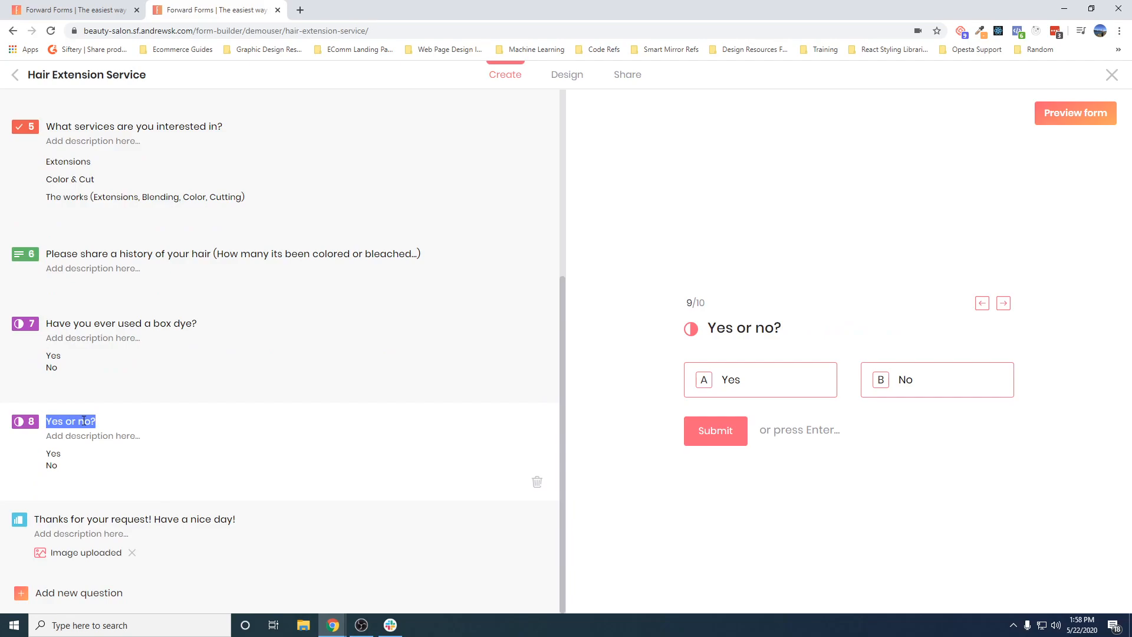
pyautogui.write('Have you ever ')
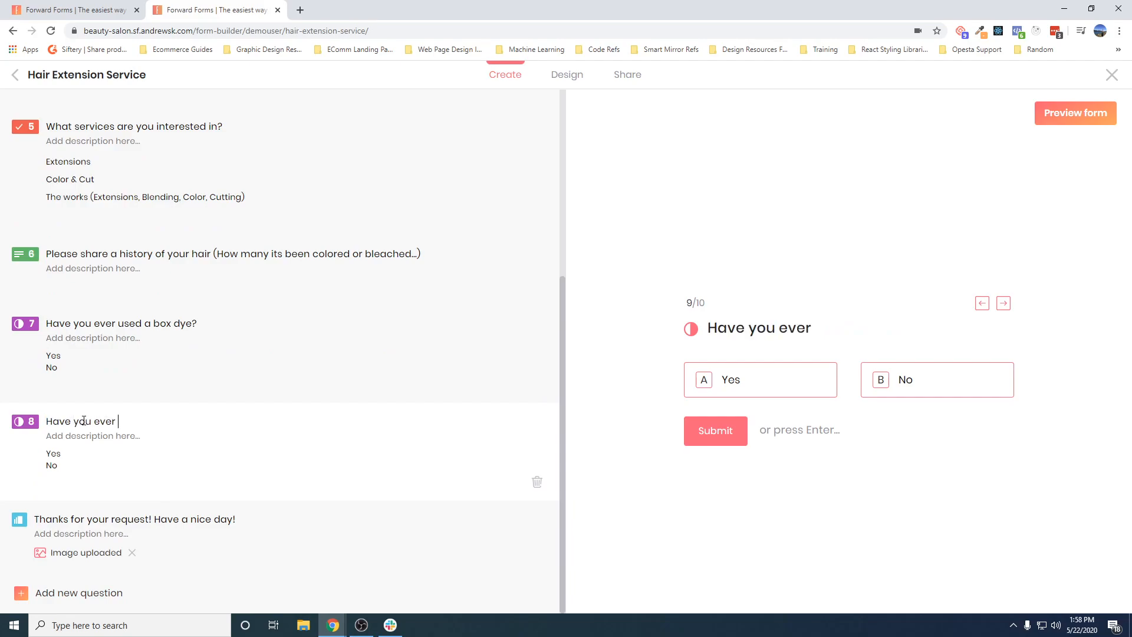
pyautogui.write('used extensions?')
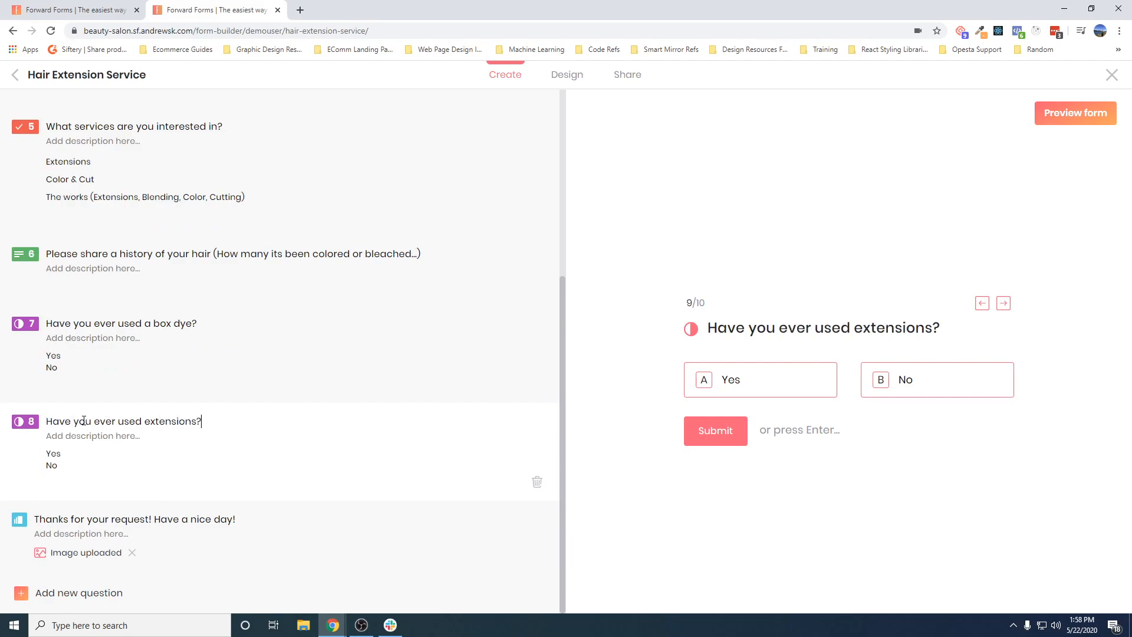
# - Add a Multiple Choice question titled "What type of extensions have you had before?"
pyautogui.click(97, 597)
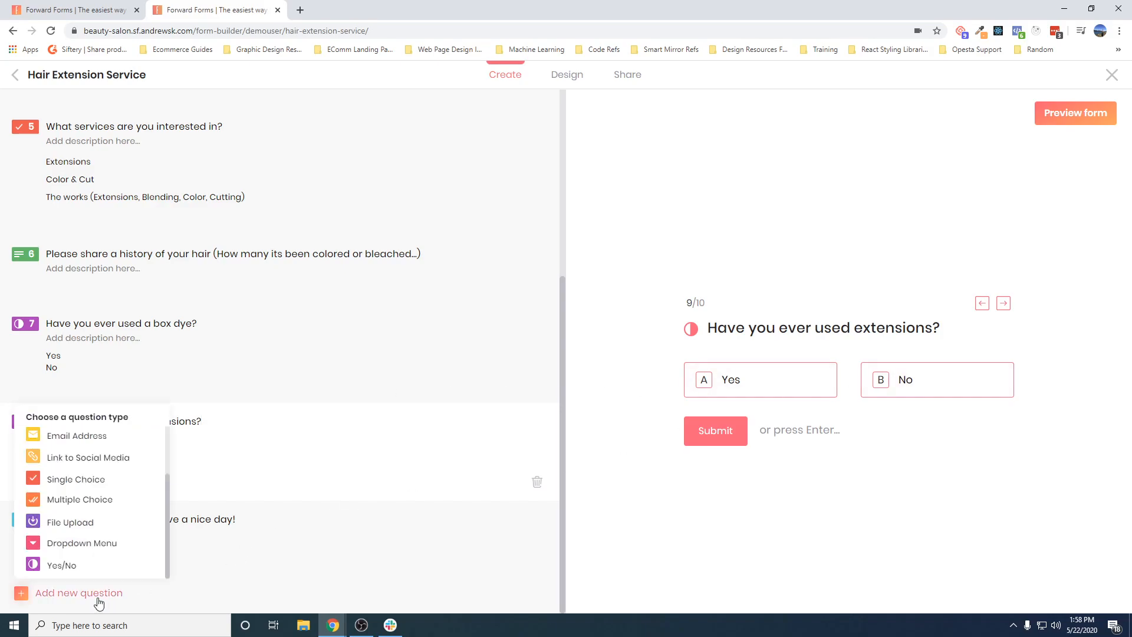
pyautogui.click(94, 500)
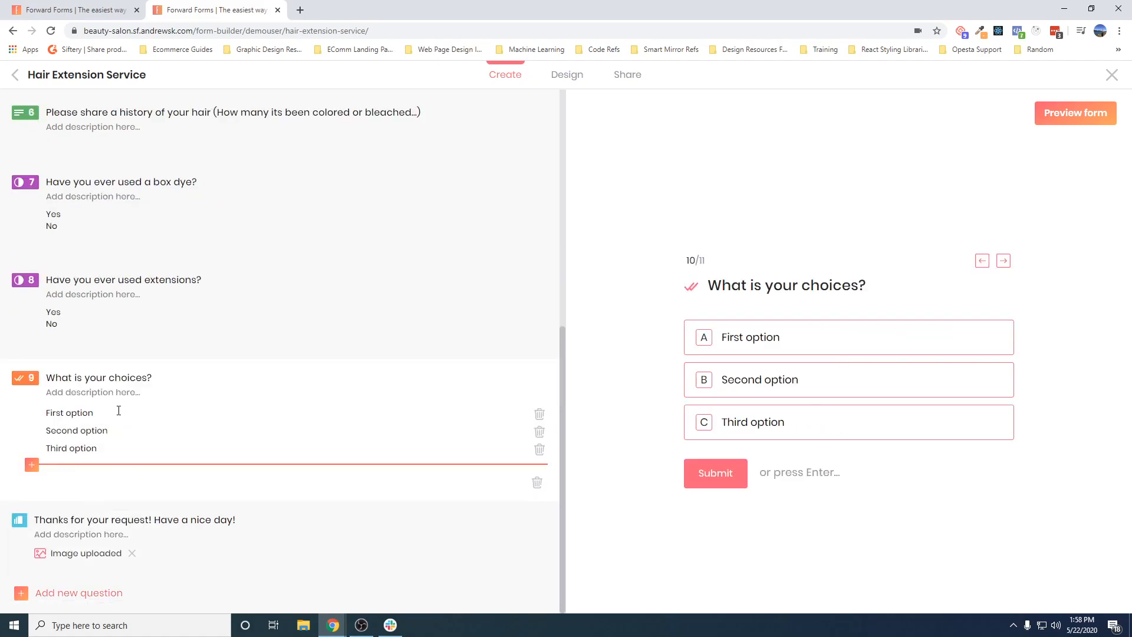
pyautogui.tripleClick(128, 378)
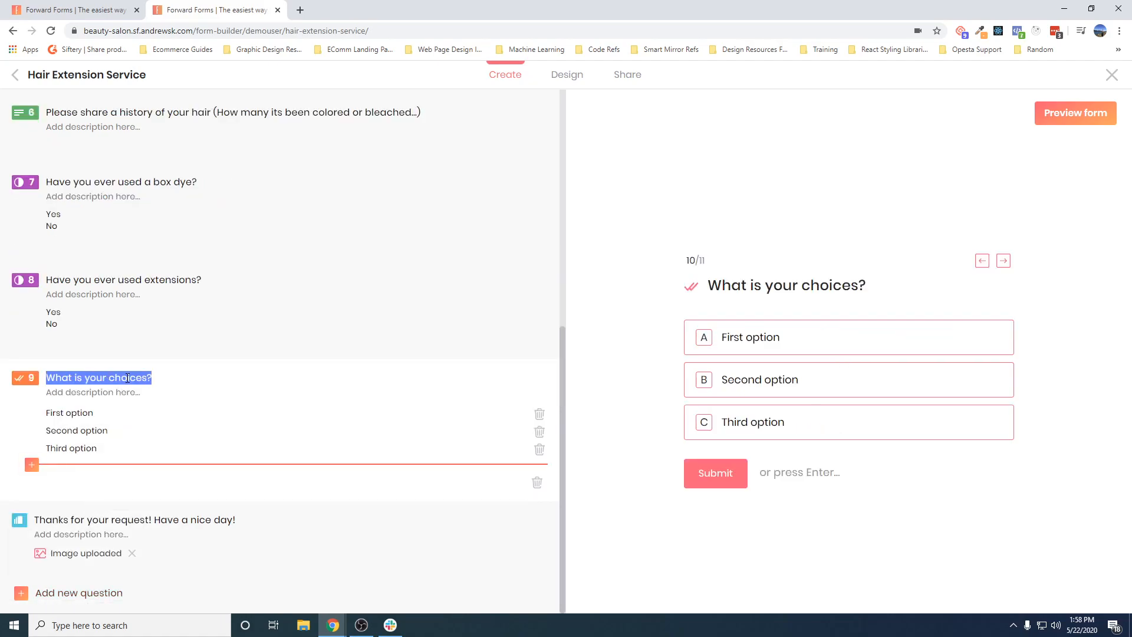
pyautogui.write('What tpye')
pyautogui.press('BackSpace')
pyautogui.press('BackSpace')
pyautogui.write('ype of extensions ')
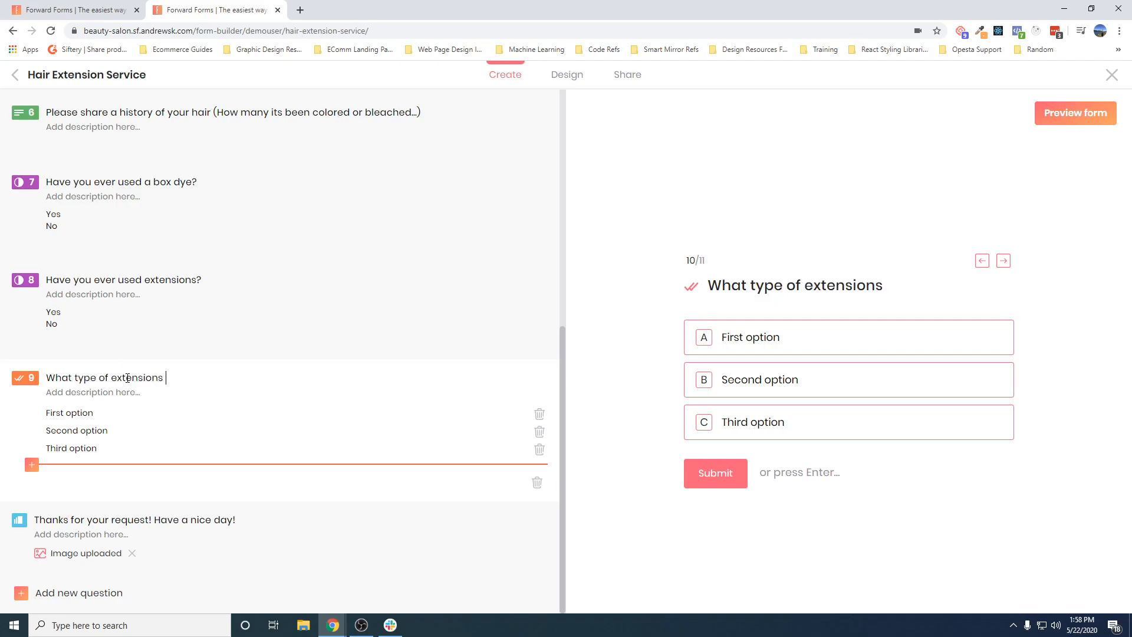
pyautogui.write('have you had before?')
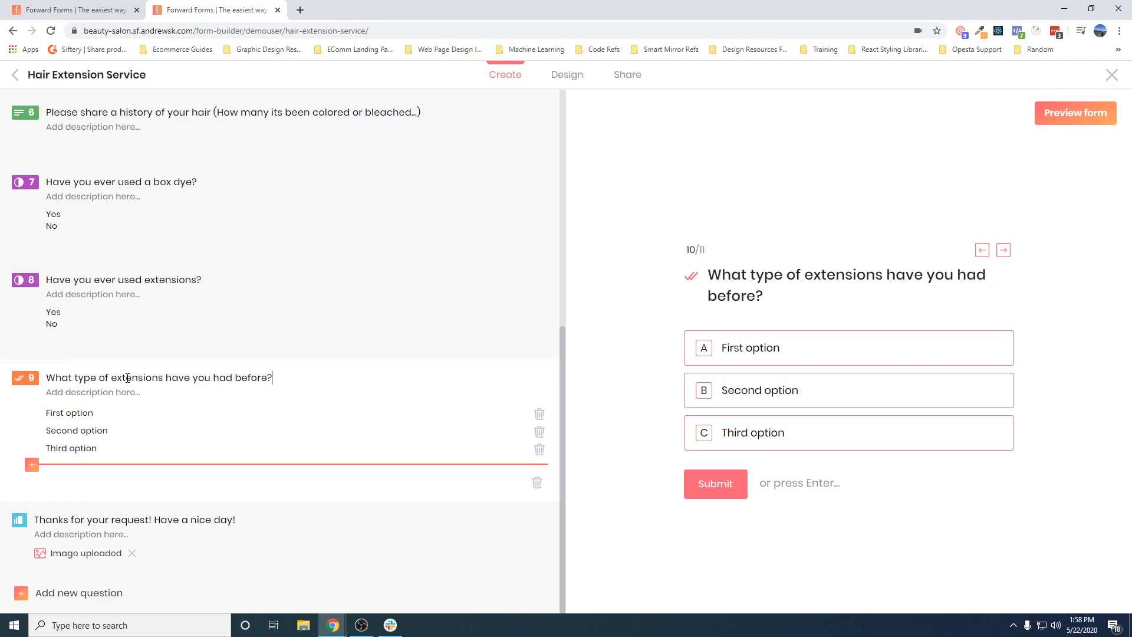
# - Test multiple selection in the preview by selecting and deselecting all three placeholder options
pyautogui.click(754, 357)
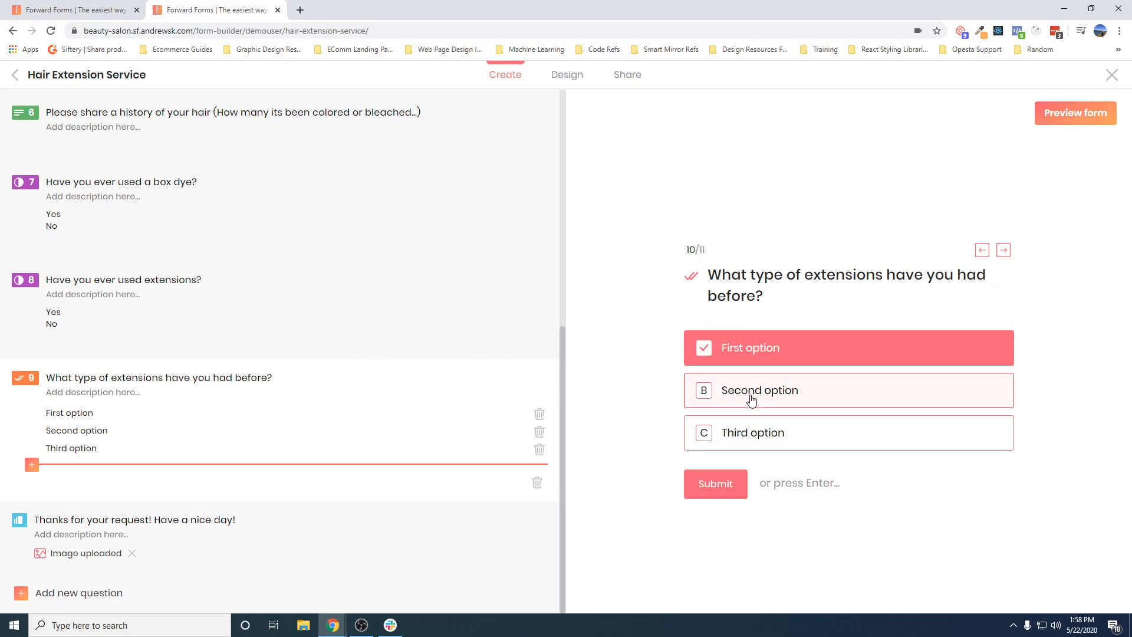
pyautogui.click(753, 391)
pyautogui.click(754, 435)
pyautogui.click(753, 435)
pyautogui.click(754, 394)
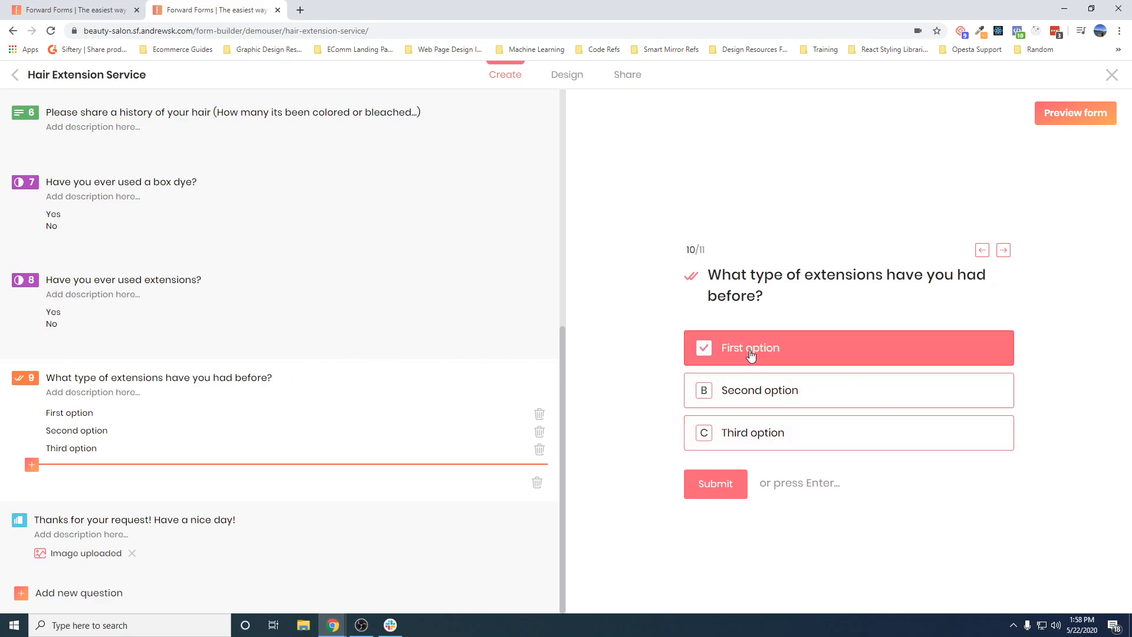
pyautogui.click(753, 354)
# - Give the extension type question the answer options "Clip-ins", "Hand Tied" and "Halo Extensions"
pyautogui.click(72, 413)
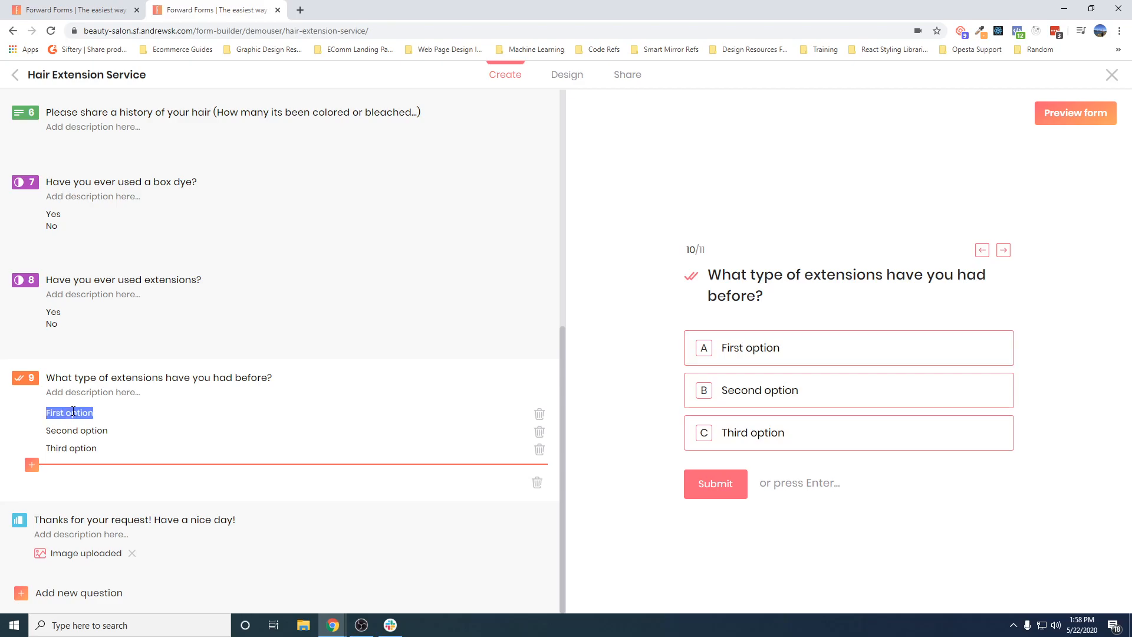
pyautogui.write('Clip-ins')
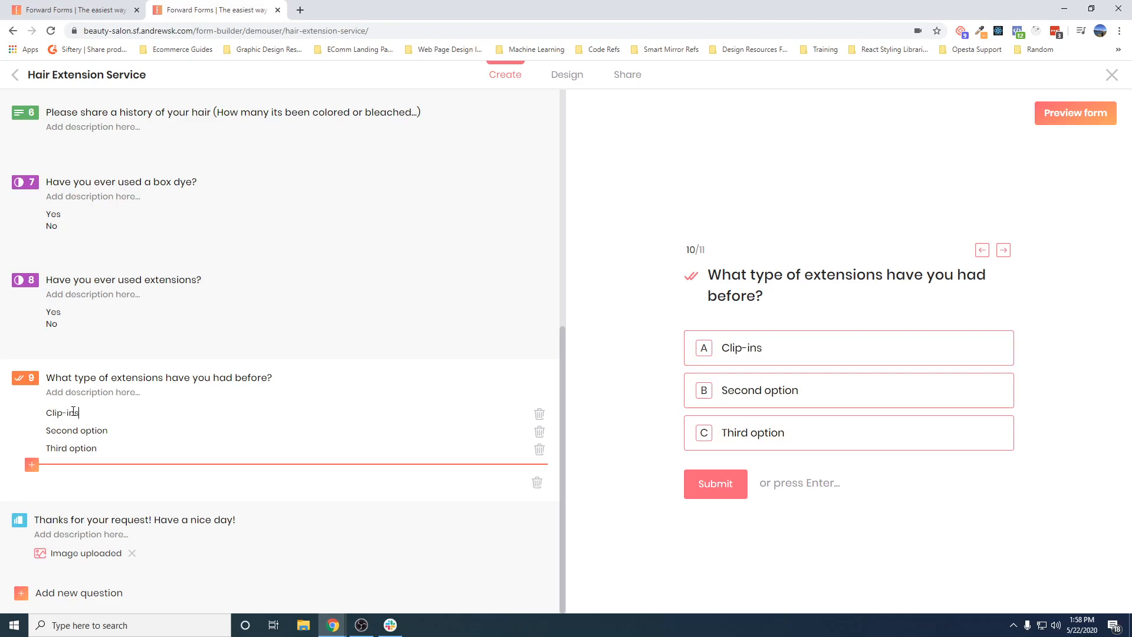
pyautogui.click(77, 431)
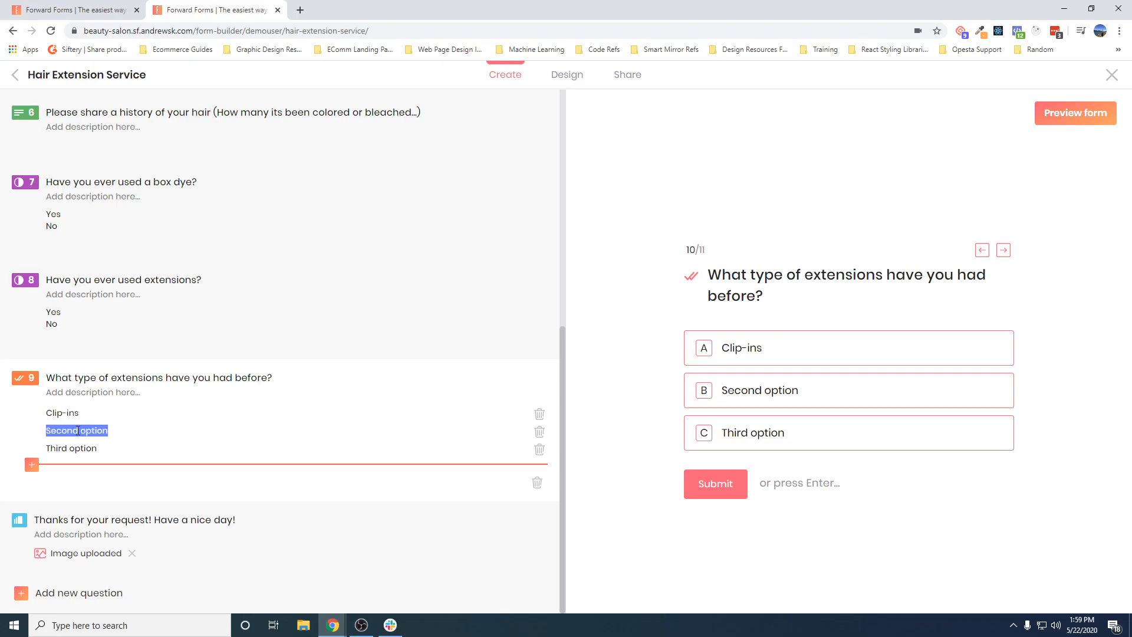
pyautogui.write('Hand Tied')
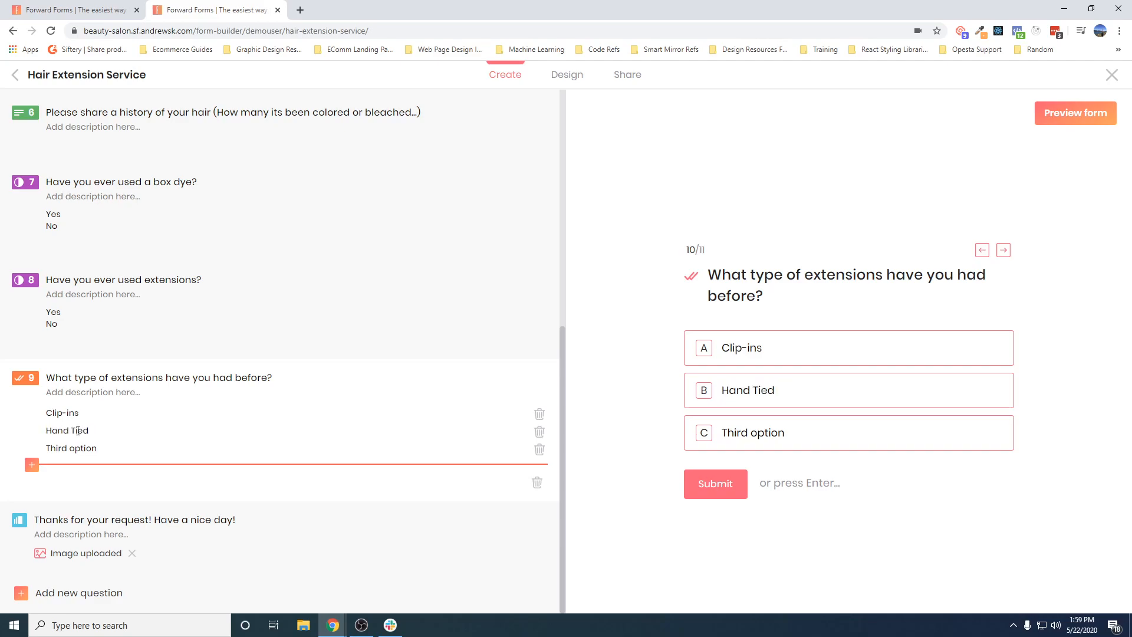
pyautogui.click(79, 453)
pyautogui.write('Halo Extensions')
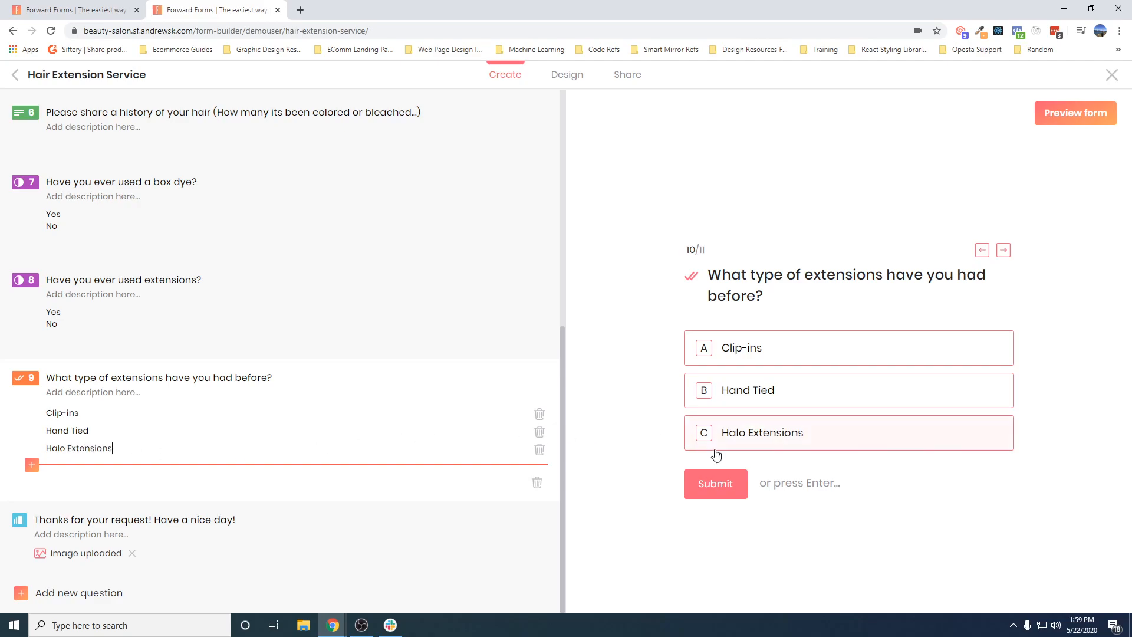
# - Test multiple selection in the preview by selecting and deselecting Clip-ins, Hand Tied and Halo Extensions
pyautogui.click(753, 437)
pyautogui.click(747, 399)
pyautogui.click(749, 359)
pyautogui.click(746, 361)
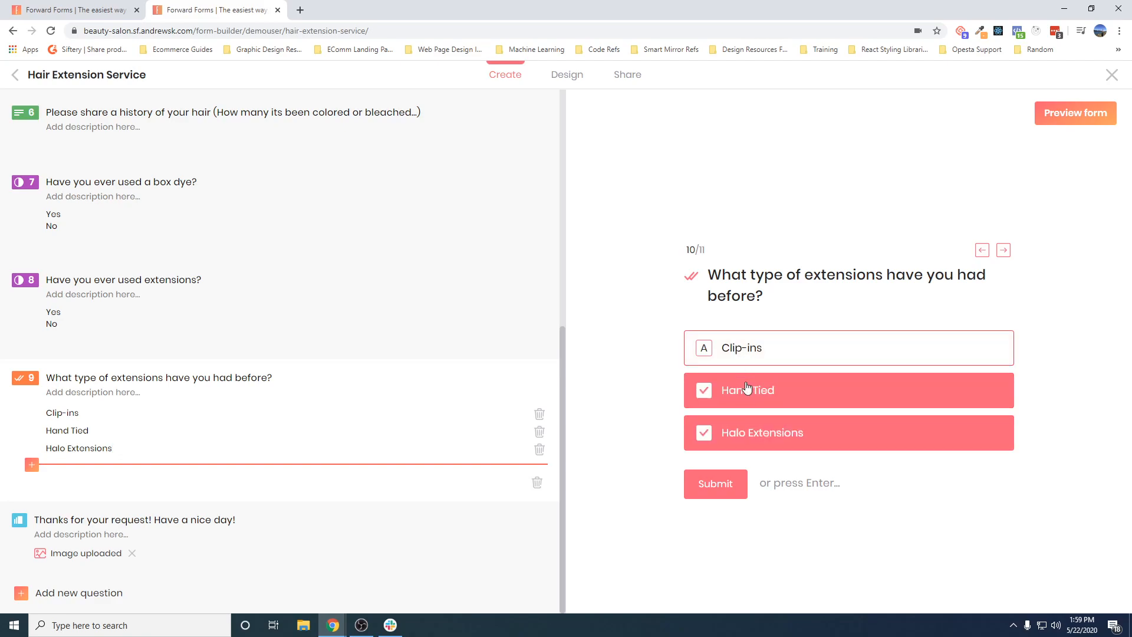
pyautogui.click(747, 383)
pyautogui.click(748, 435)
pyautogui.click(745, 391)
pyautogui.click(736, 352)
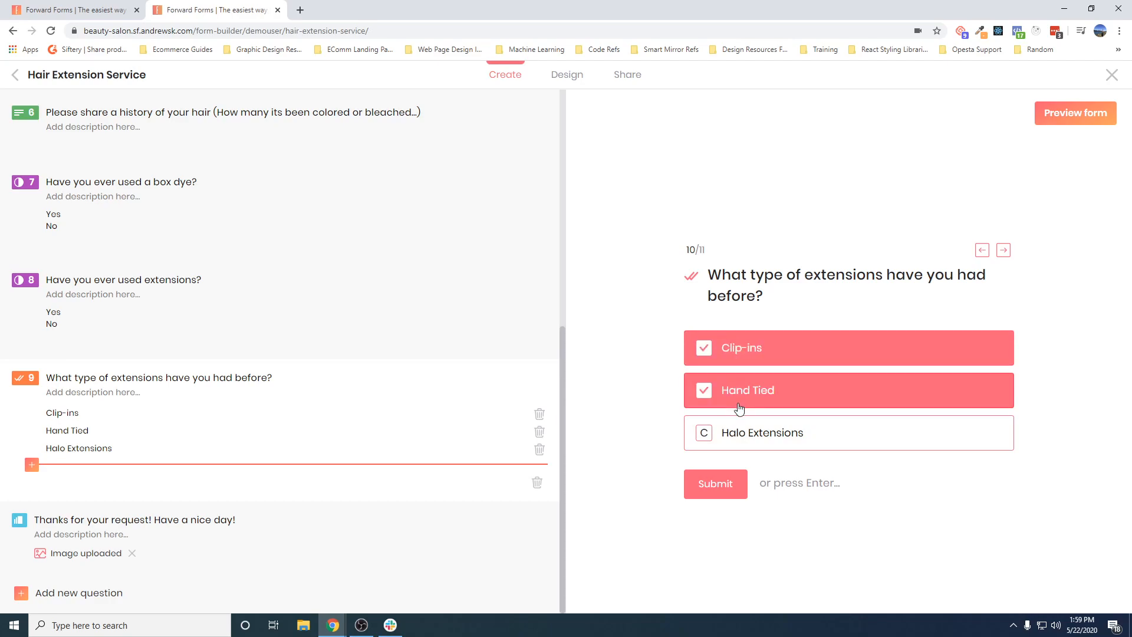
pyautogui.click(739, 406)
pyautogui.click(727, 360)
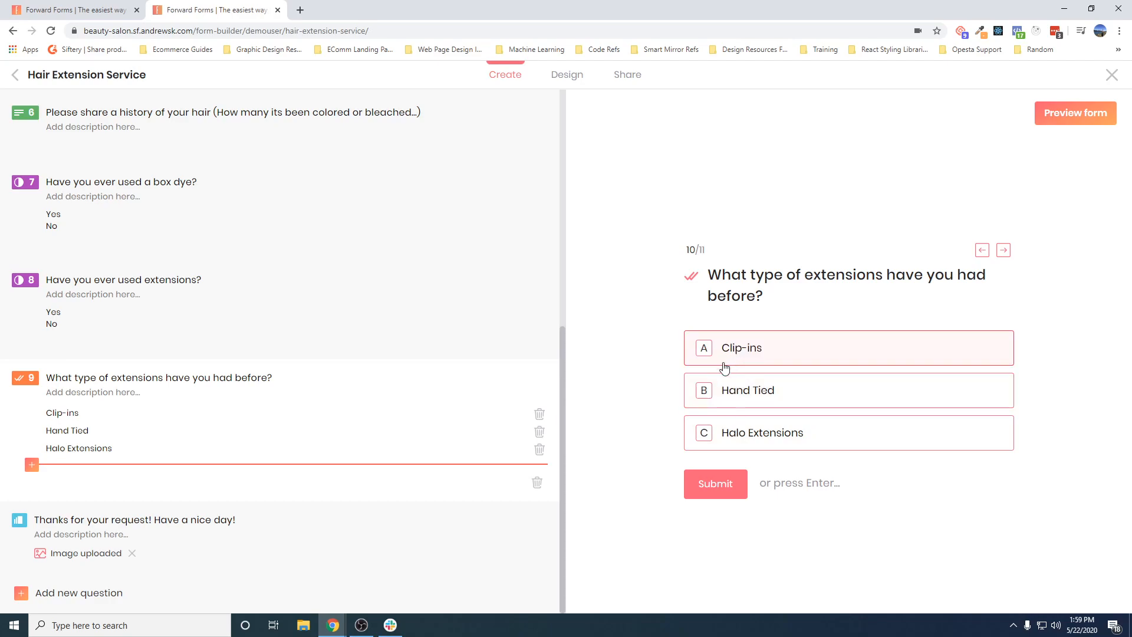
# - Add a File Upload question titled "Please share your current hair (No filters & well lit)"
pyautogui.click(108, 595)
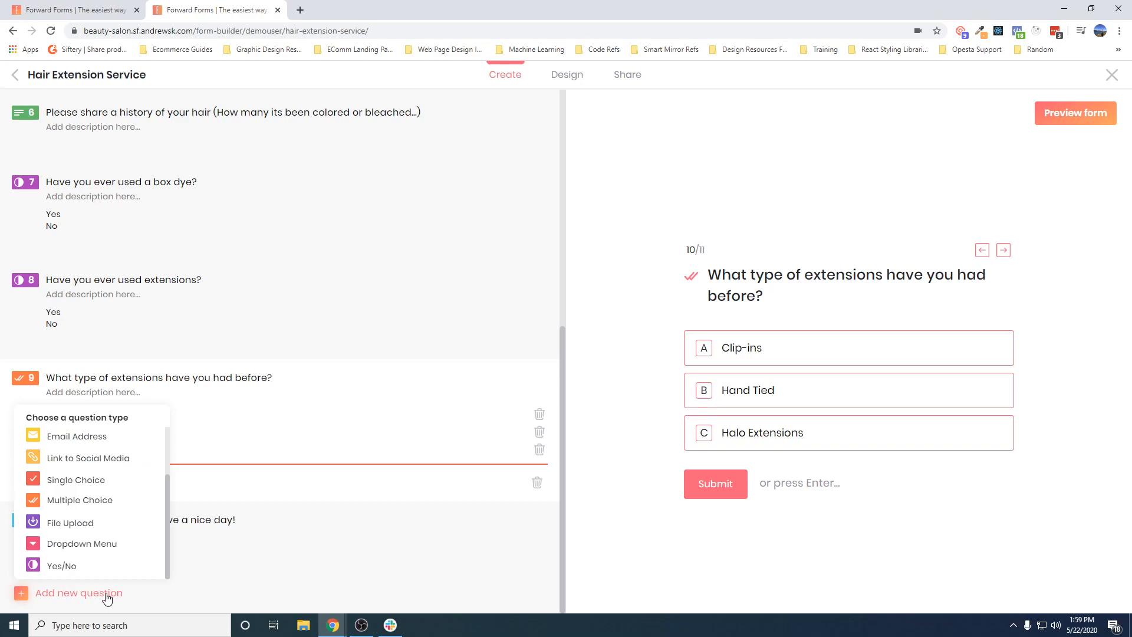
pyautogui.click(79, 530)
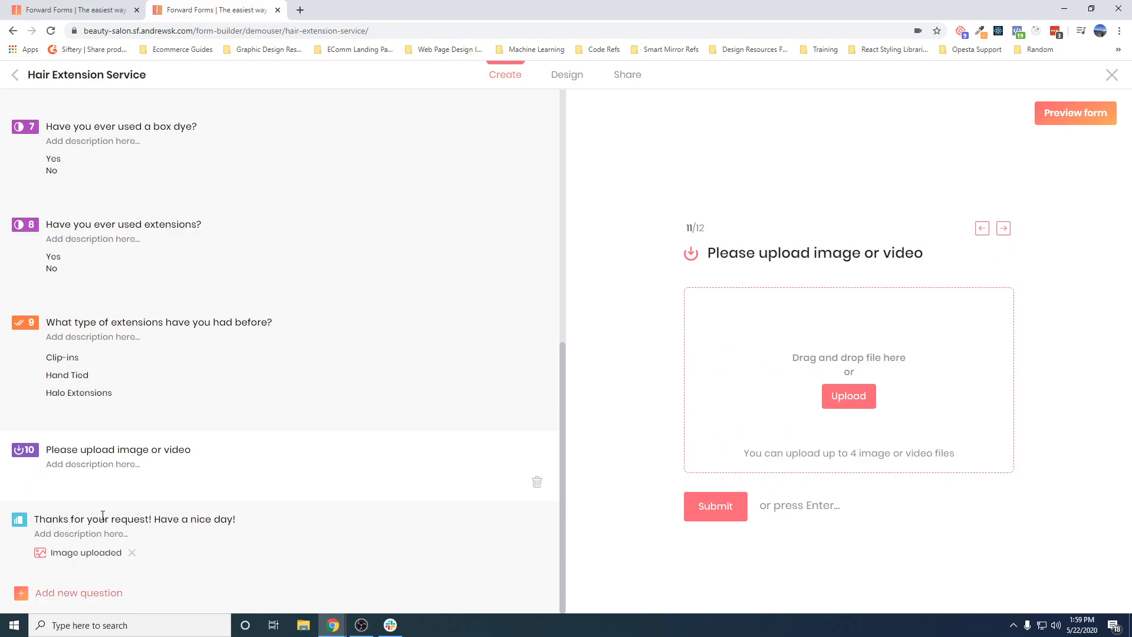
pyautogui.tripleClick(142, 451)
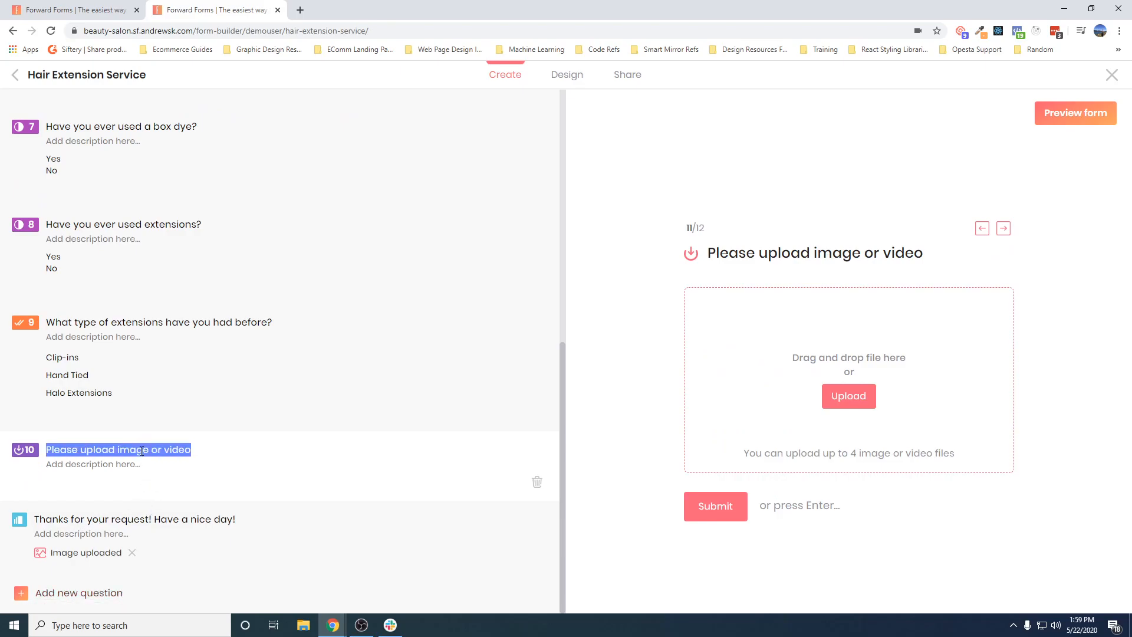
pyautogui.write('Please share ')
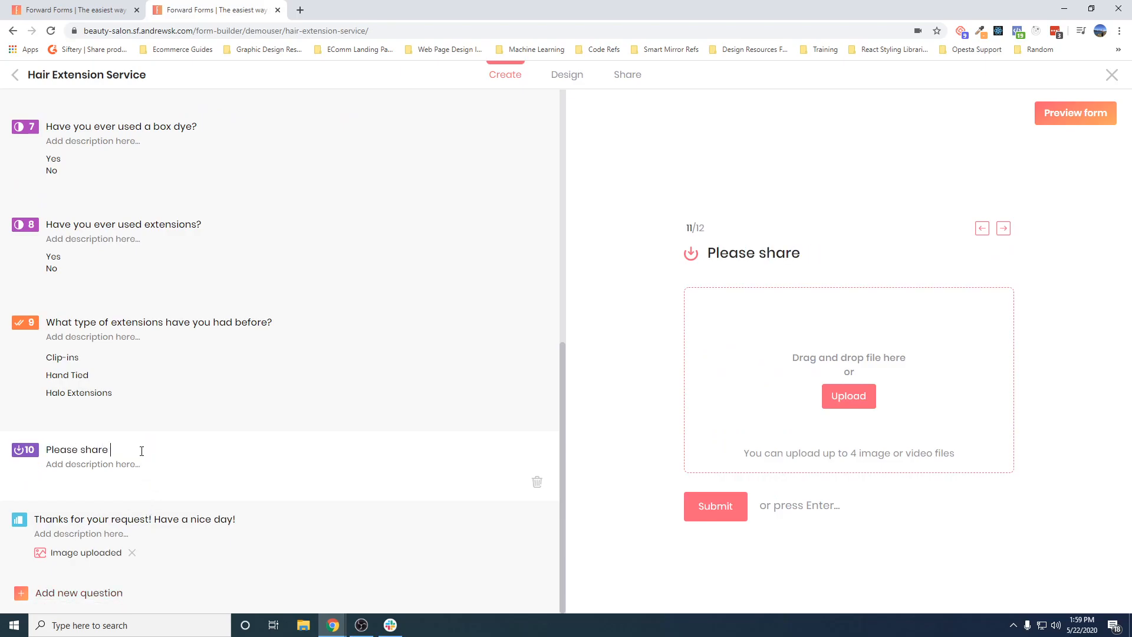
pyautogui.write('your current hair')
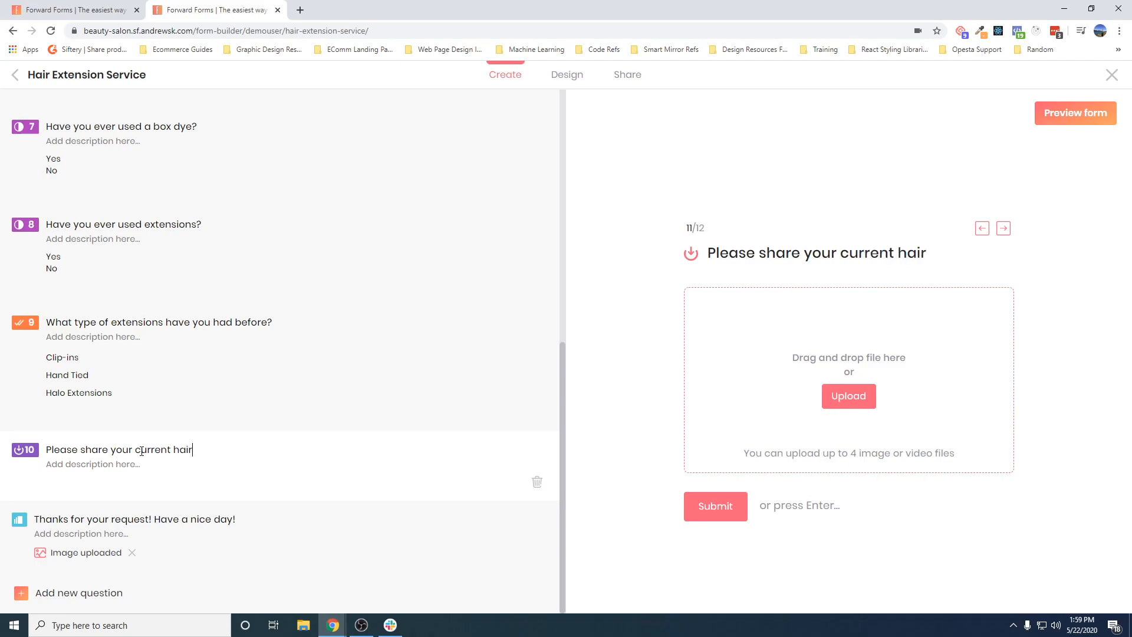
pyautogui.write(' (No filters & well lit)')
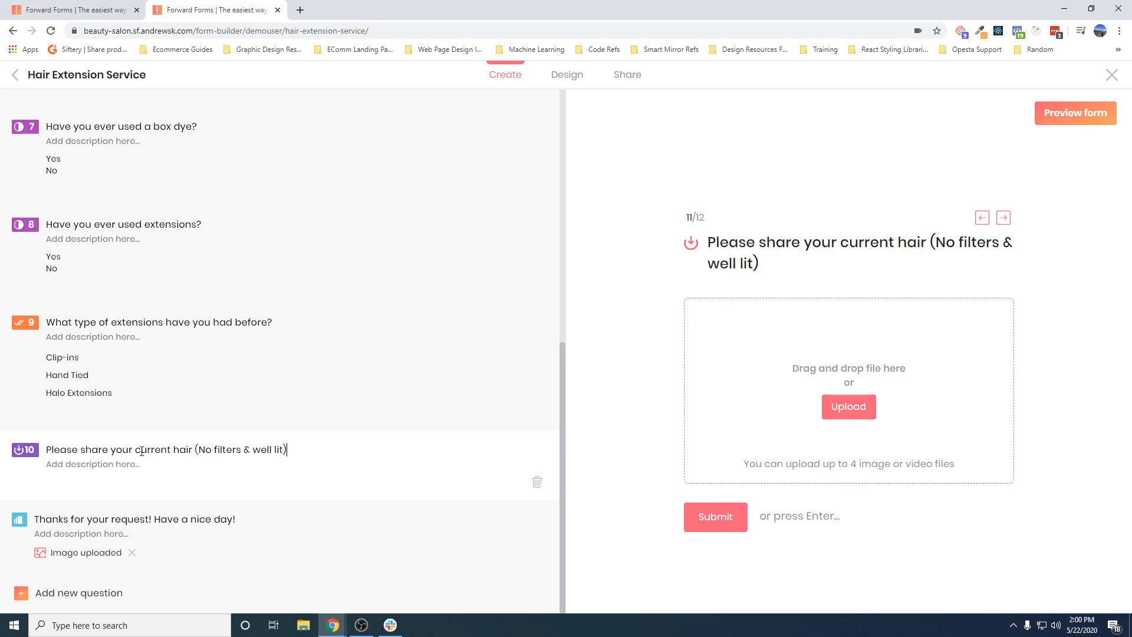
# - Add another File Upload question titled "Please share inspiration/goal photos"
pyautogui.click(75, 594)
pyautogui.click(74, 523)
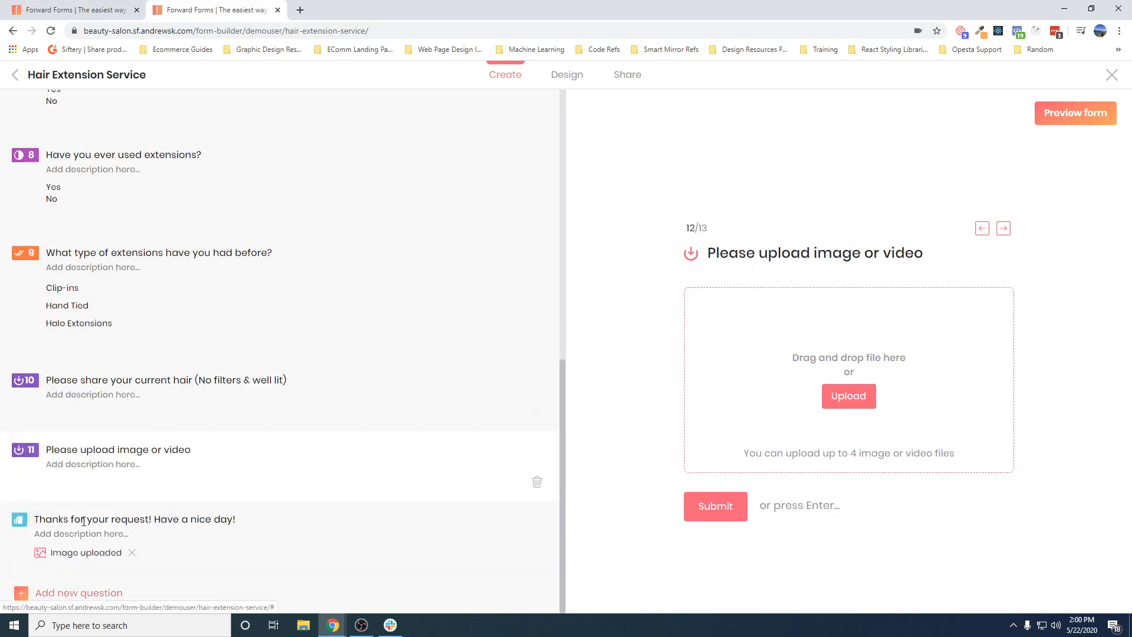
pyautogui.tripleClick(118, 451)
pyautogui.write('P')
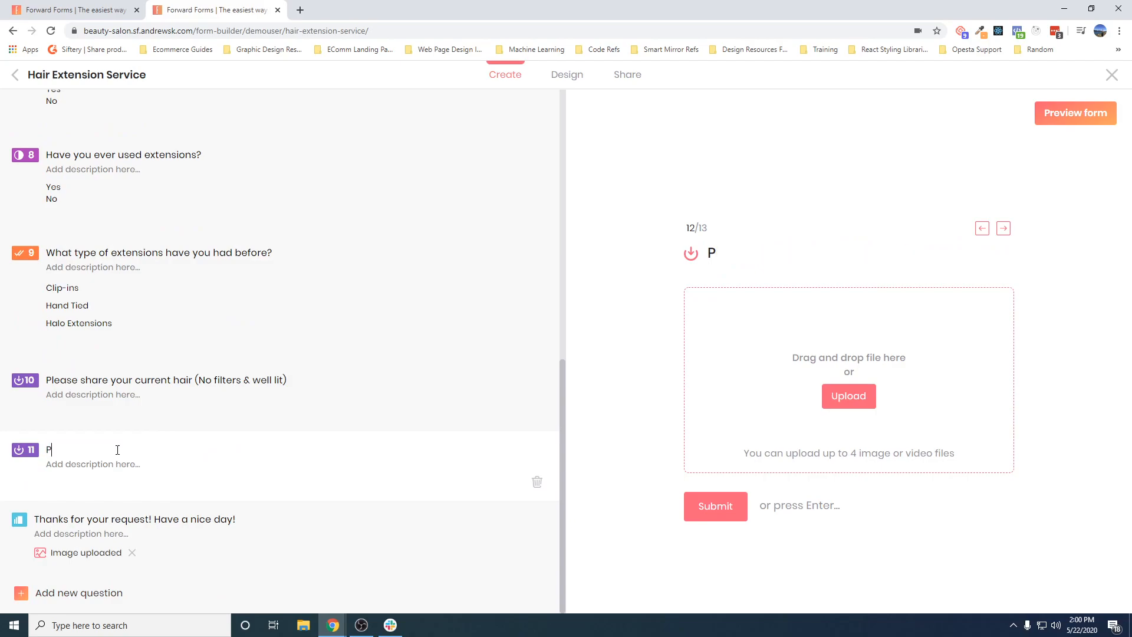
pyautogui.write('lease share inspiration photos')
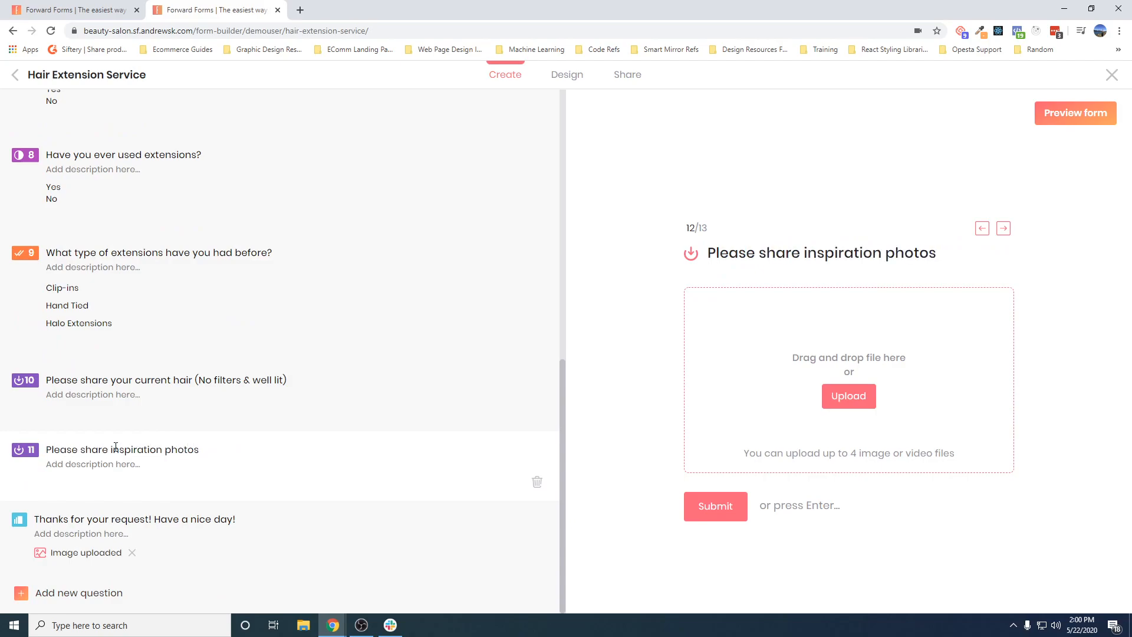
pyautogui.click(162, 450)
pyautogui.write('/goal')
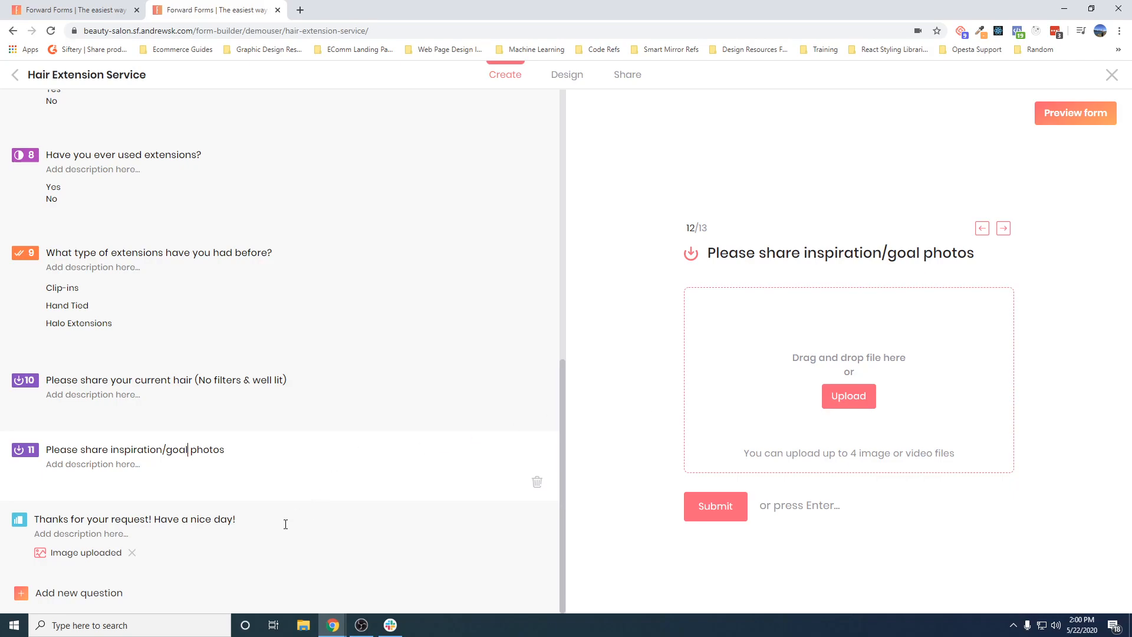
# - Look back over the form's questions and preview its welcome screen
pyautogui.scroll(7, 379, 455)
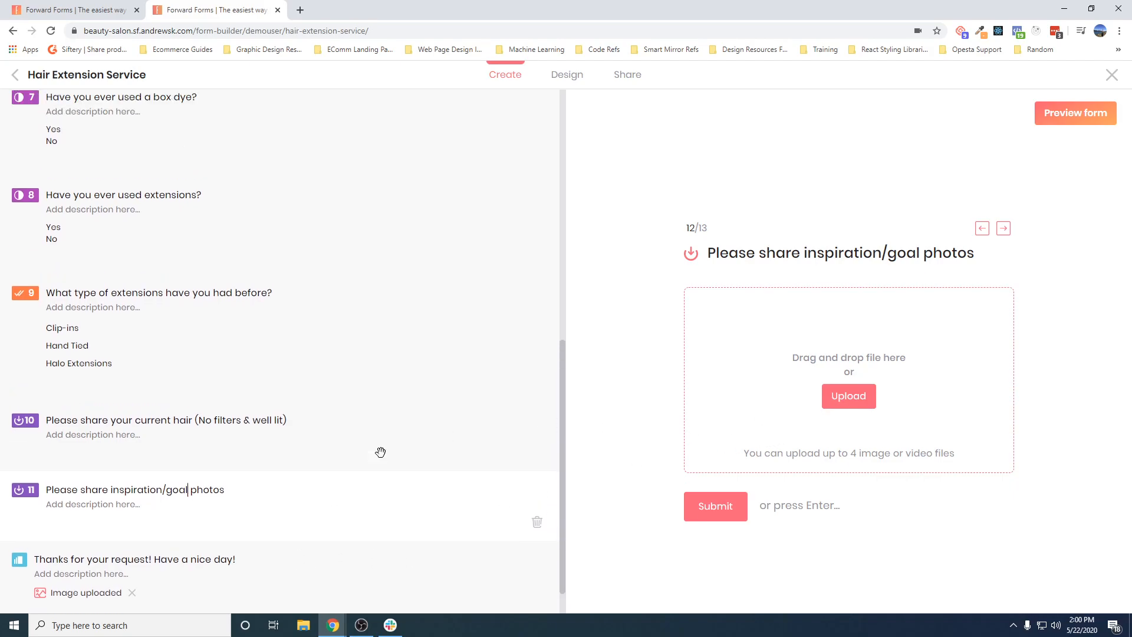
pyautogui.scroll(3, 381, 457)
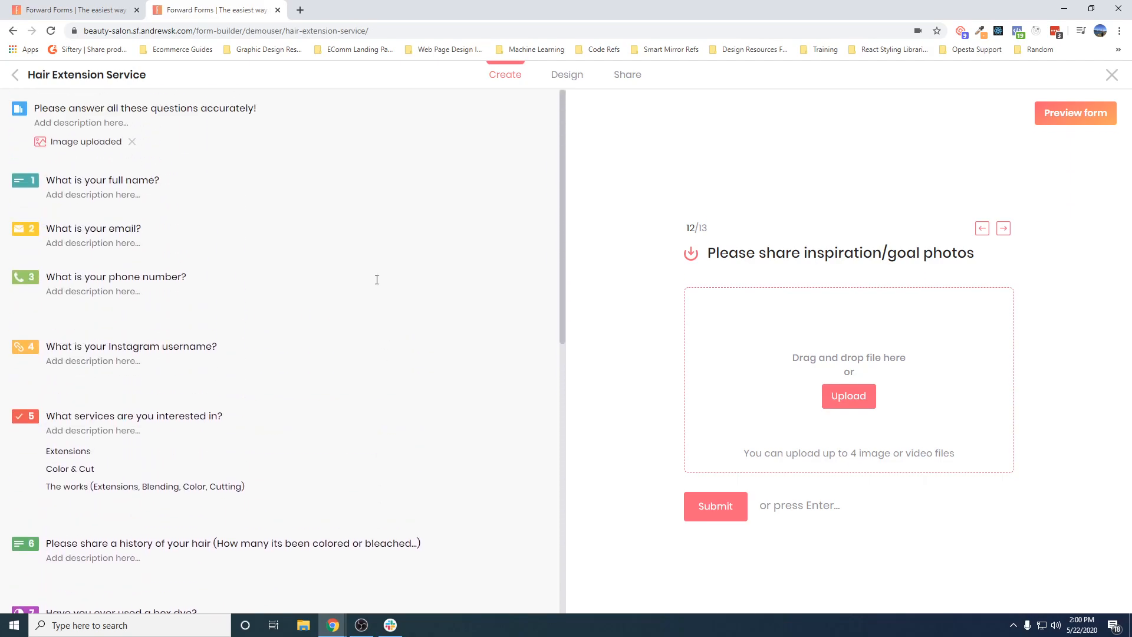
pyautogui.click(332, 117)
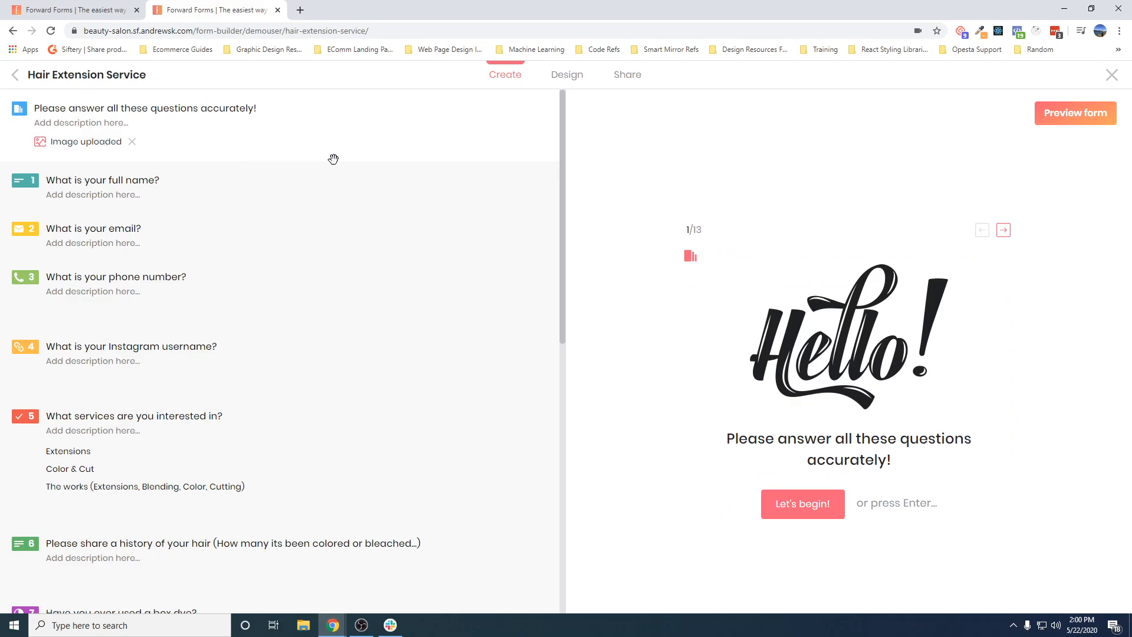
# - Copy the Hair Extension Service form's share link and return to the workspace
pyautogui.click(628, 82)
pyautogui.moveTo(334, 211); pyautogui.dragTo(531, 222)
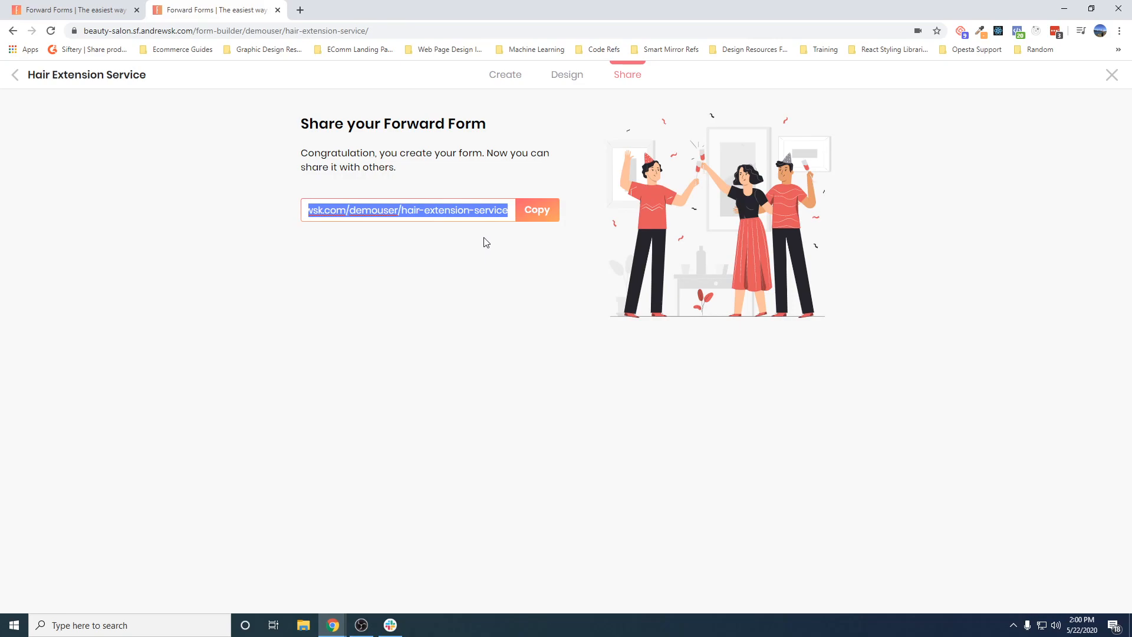
pyautogui.click(536, 219)
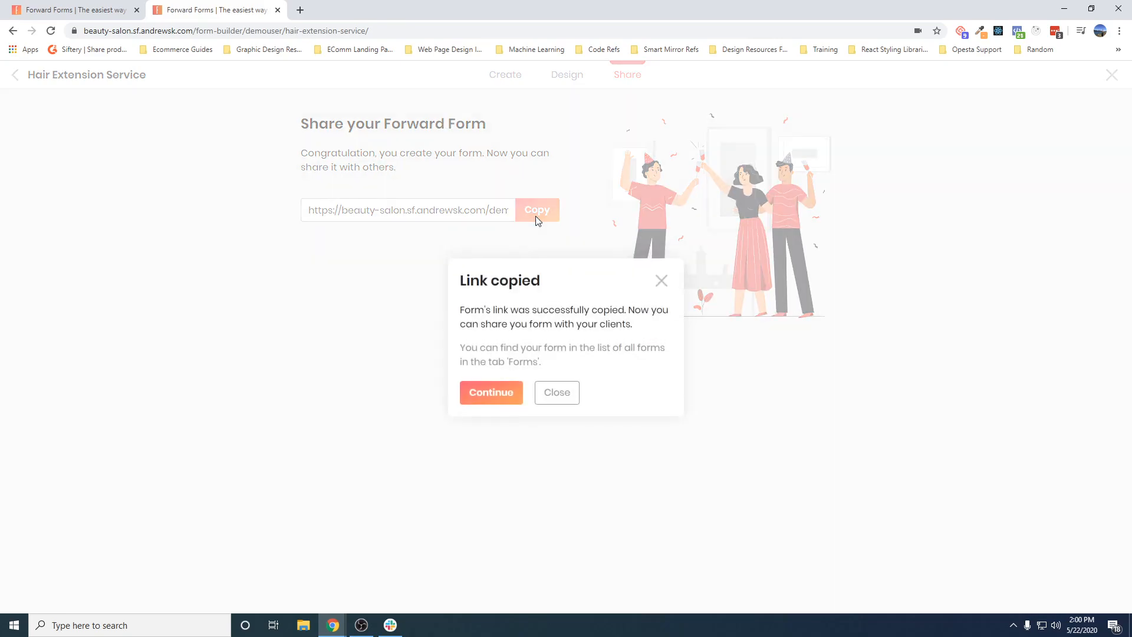
pyautogui.click(506, 401)
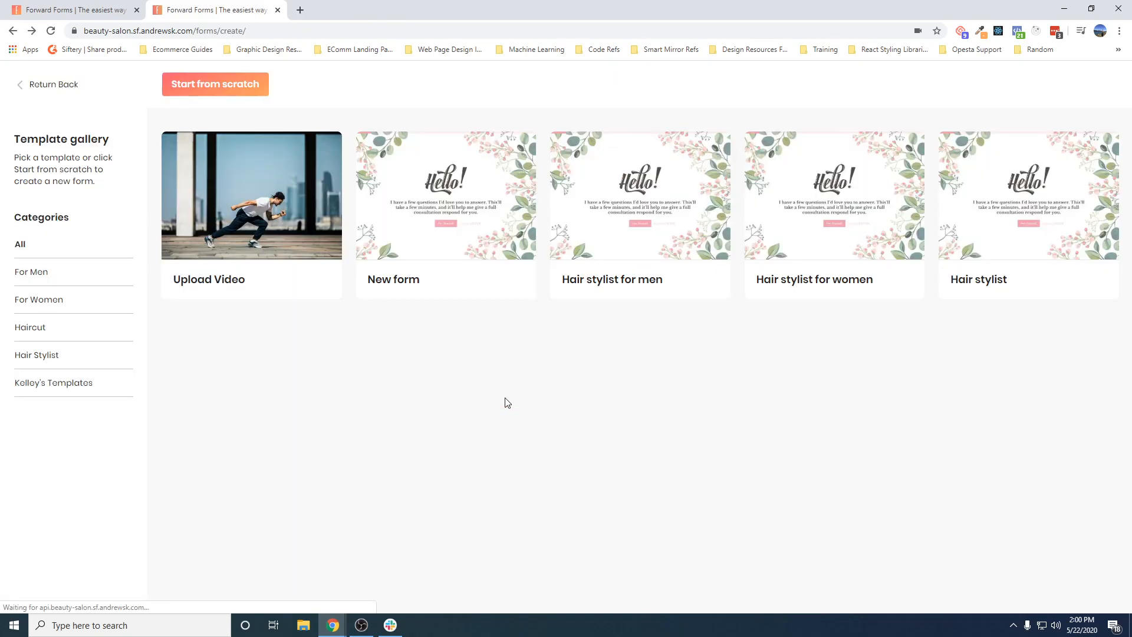
pyautogui.click(46, 86)
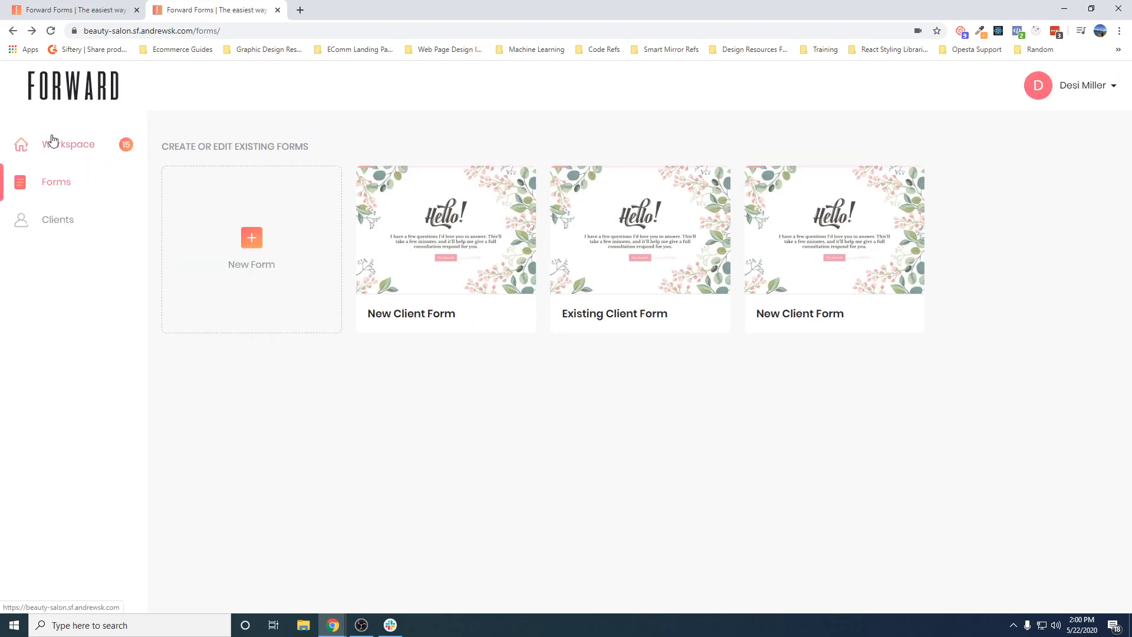
pyautogui.click(52, 146)
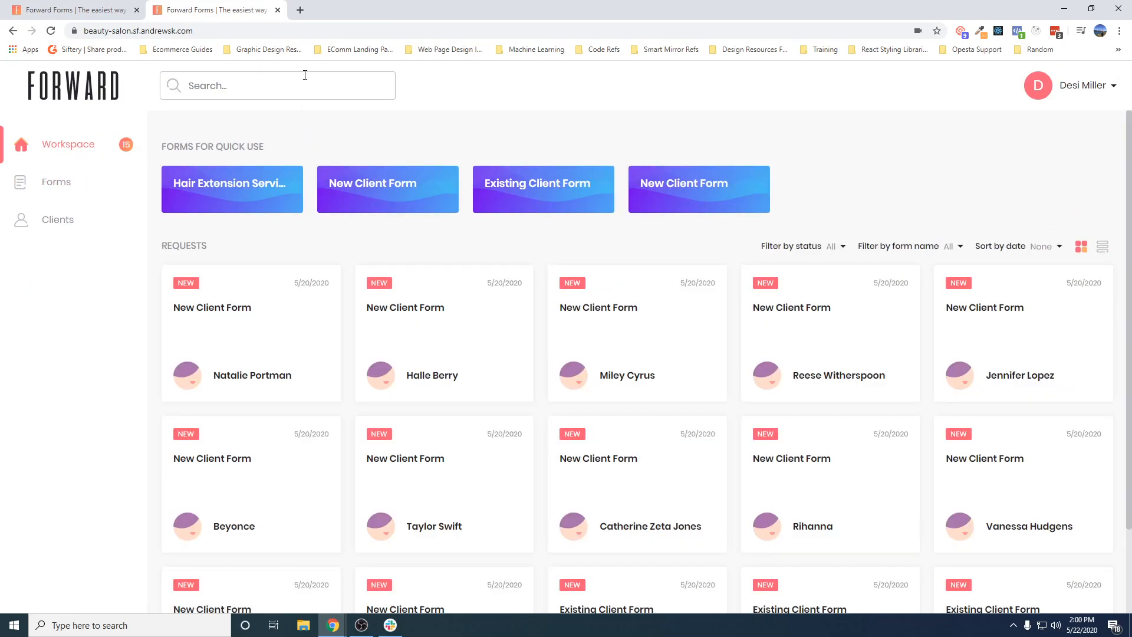
# - Open the copied Hair Extension Service form link in a new browser tab
pyautogui.click(300, 10)
pyautogui.hotkey('ctrl', 'v')
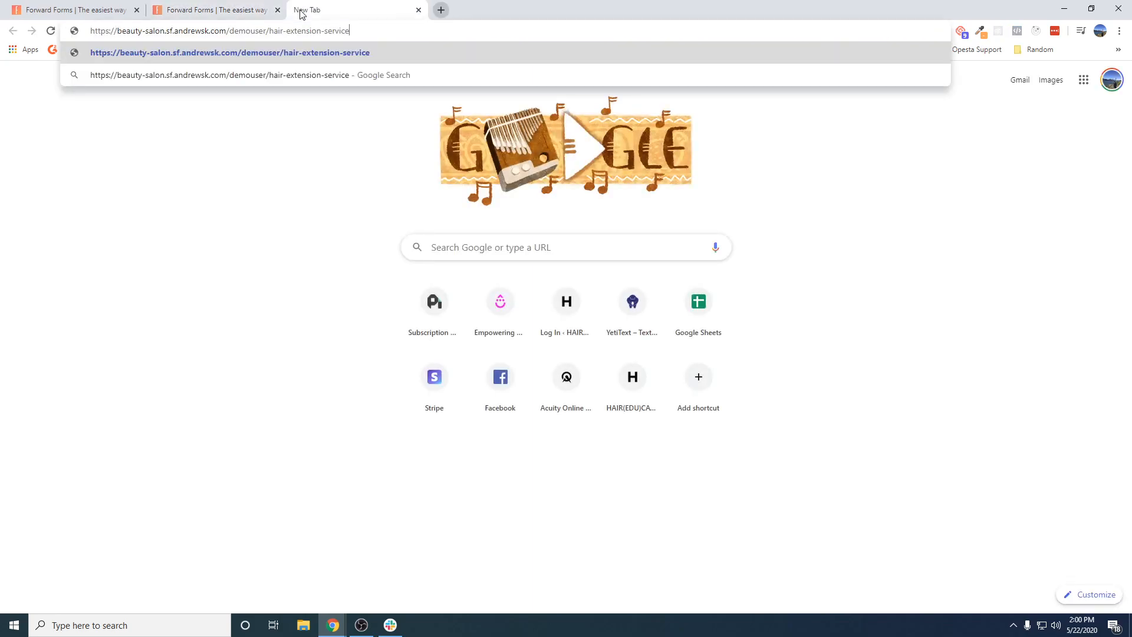
pyautogui.press('Return')
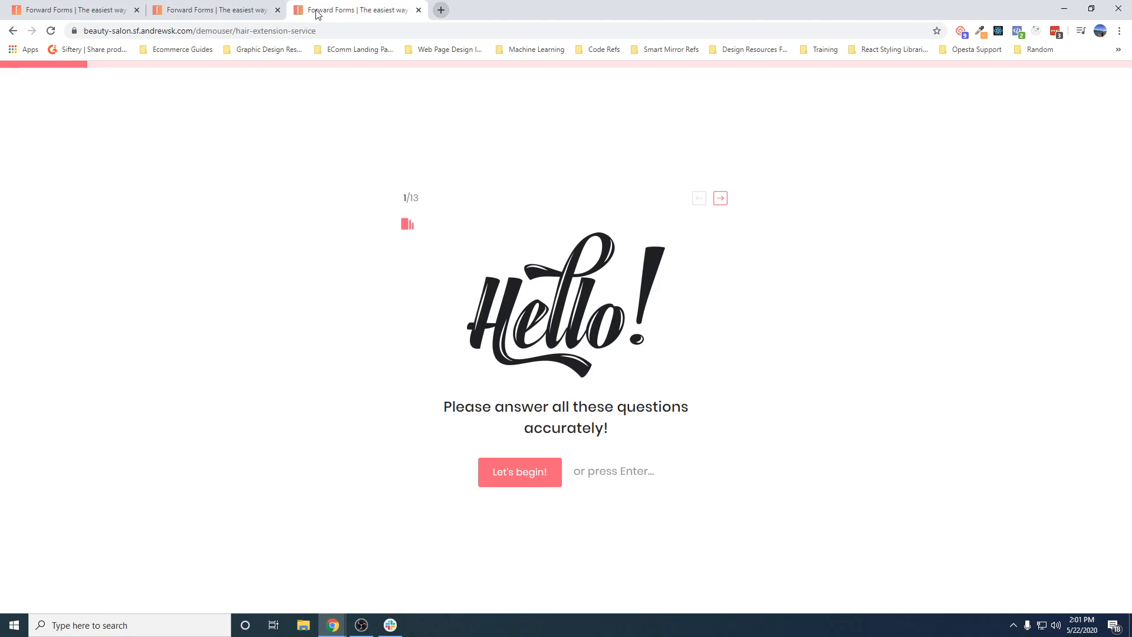
# - Go through the live form as a client, from the welcome screen past the full name and email questions to the phone number question
pyautogui.click(720, 200)
pyautogui.click(578, 353)
pyautogui.press('Return')
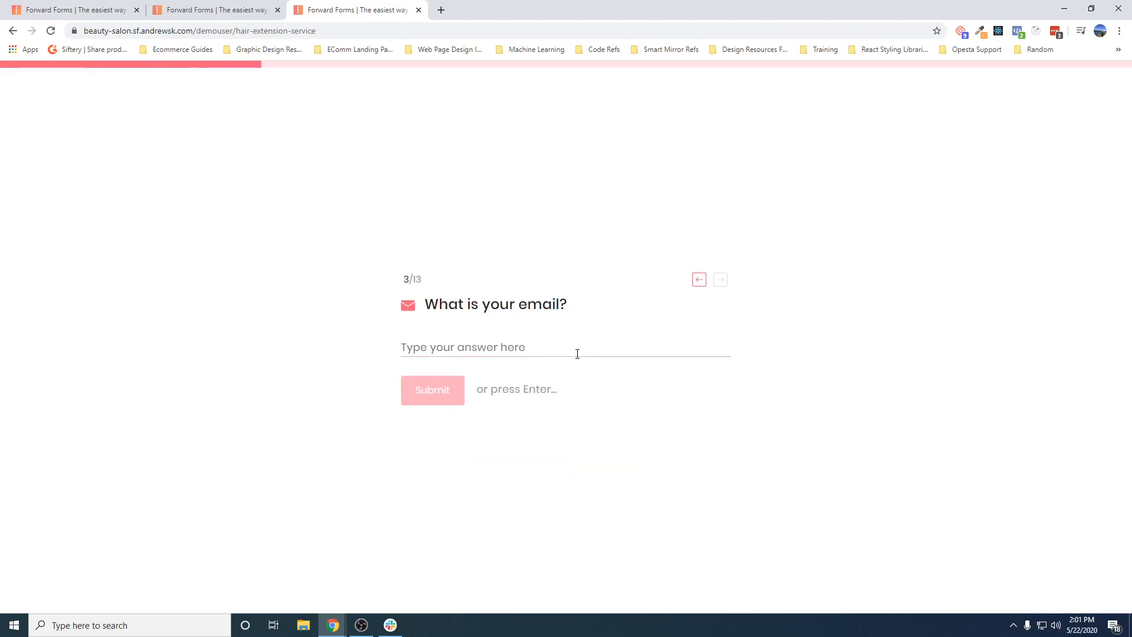
pyautogui.press('Return')
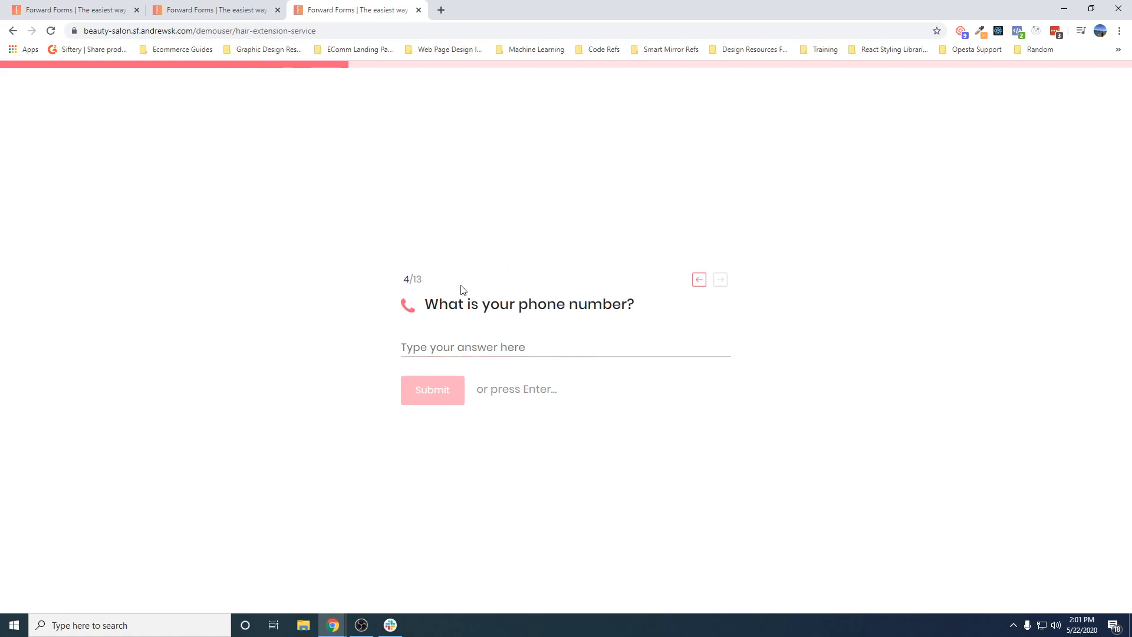
# - Open the first New Client Form request in the workspace and examine the submitted full name, email and phone number answers
pyautogui.click(98, 7)
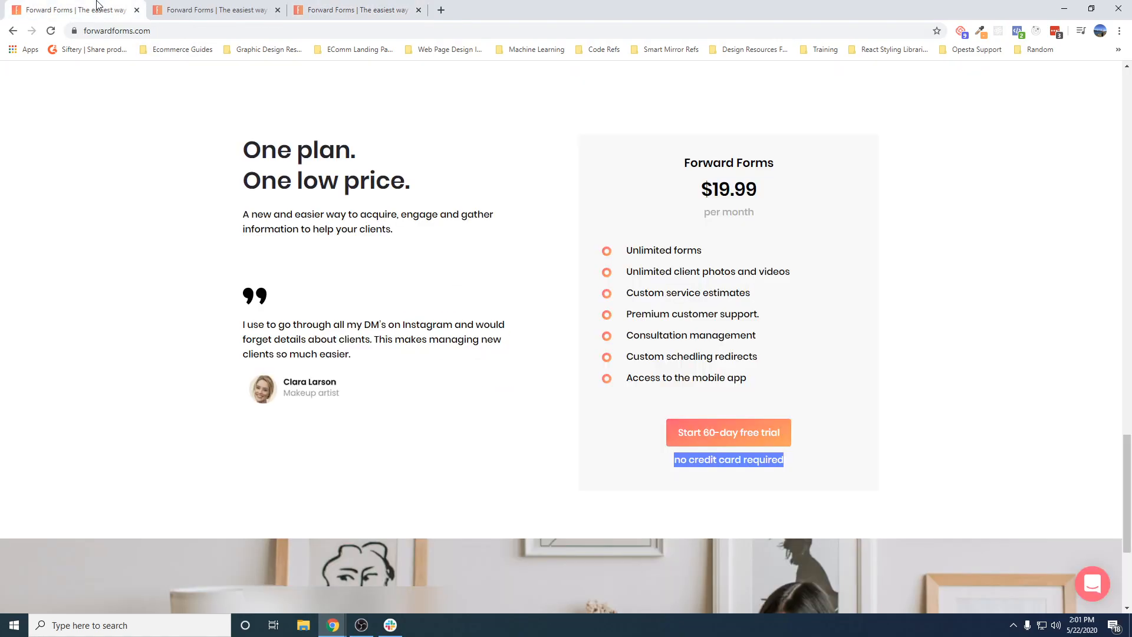
pyautogui.click(175, 7)
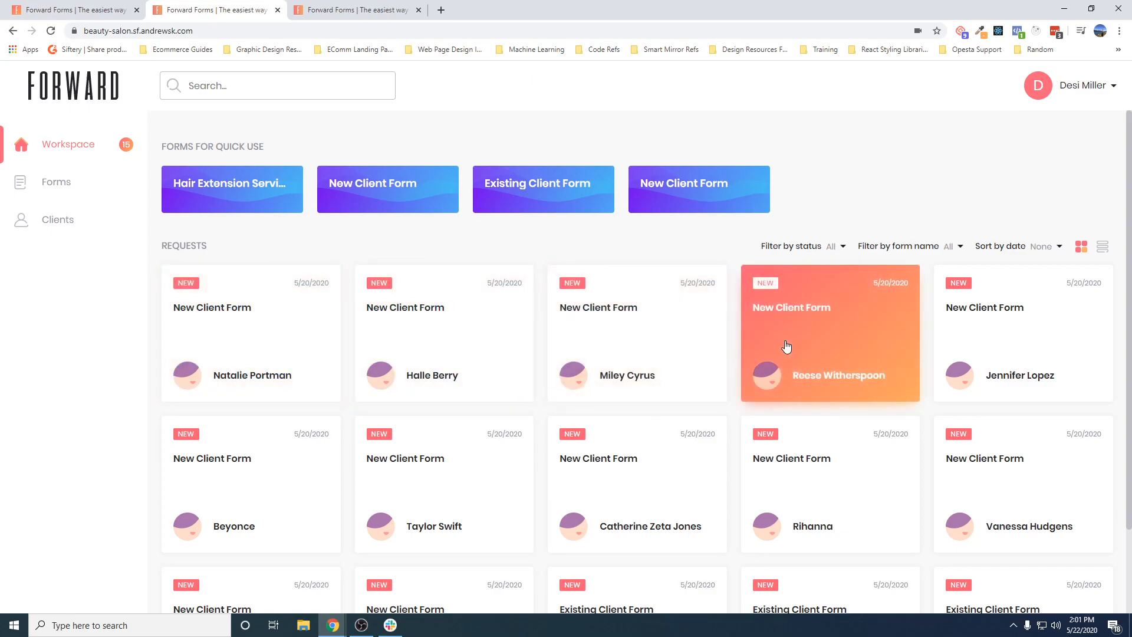
pyautogui.click(225, 354)
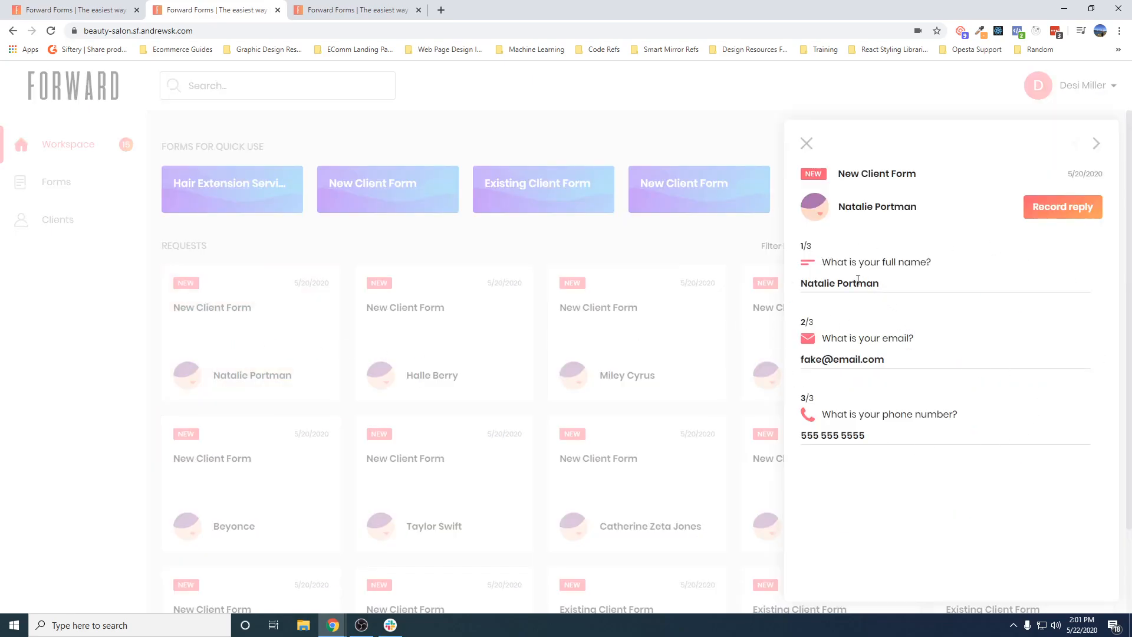
pyautogui.moveTo(823, 262); pyautogui.dragTo(931, 261)
pyautogui.moveTo(824, 289); pyautogui.dragTo(879, 284)
pyautogui.moveTo(801, 360); pyautogui.dragTo(908, 366)
pyautogui.moveTo(819, 437); pyautogui.dragTo(886, 441)
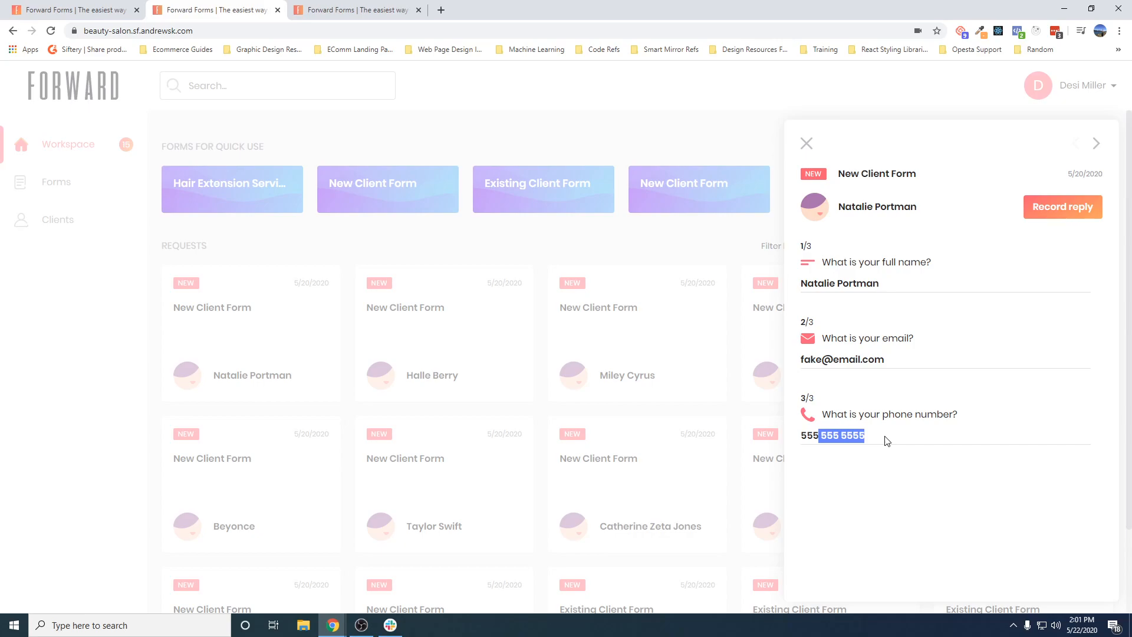
pyautogui.click(888, 441)
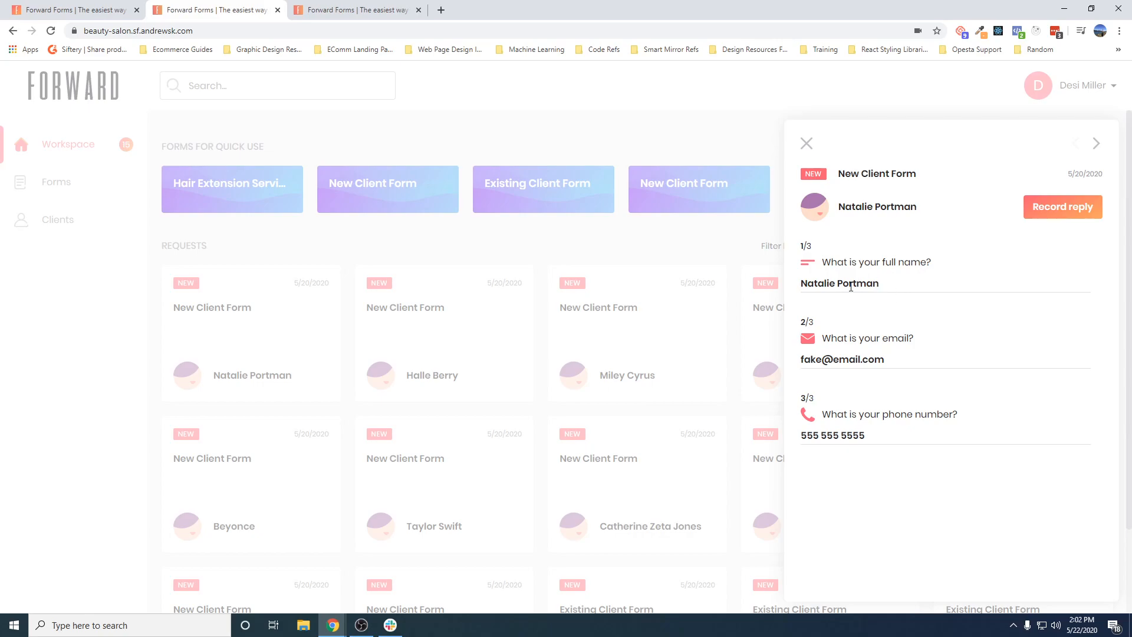
# - Set up a recorded reply to the open request, sharing the entire Screen 1, and hide the screen-sharing notice
pyautogui.click(1057, 222)
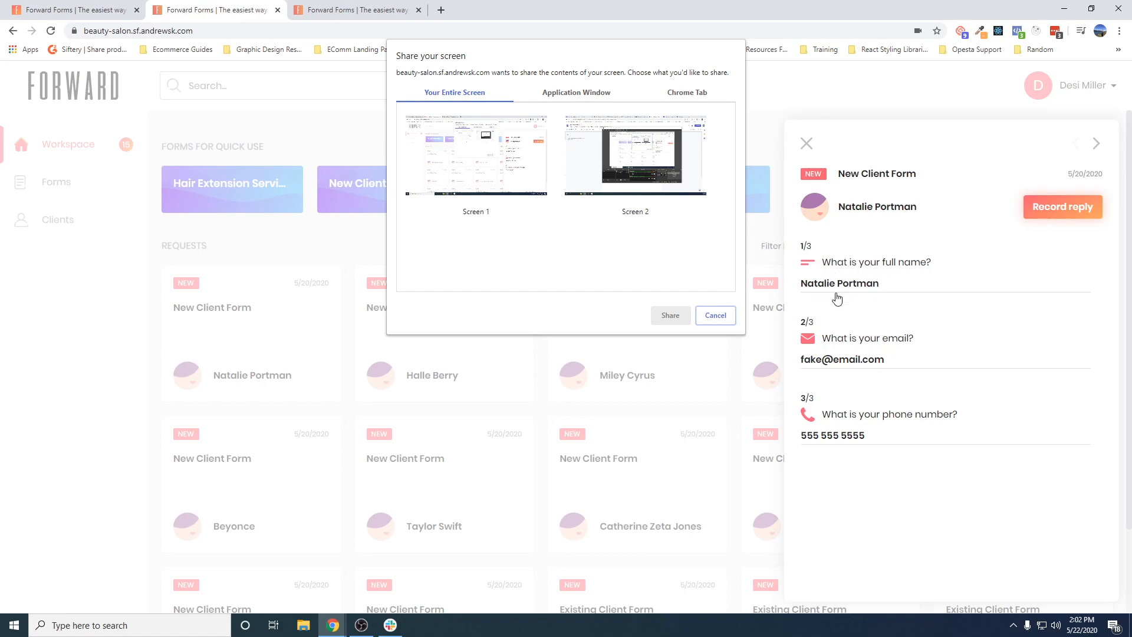
pyautogui.click(487, 178)
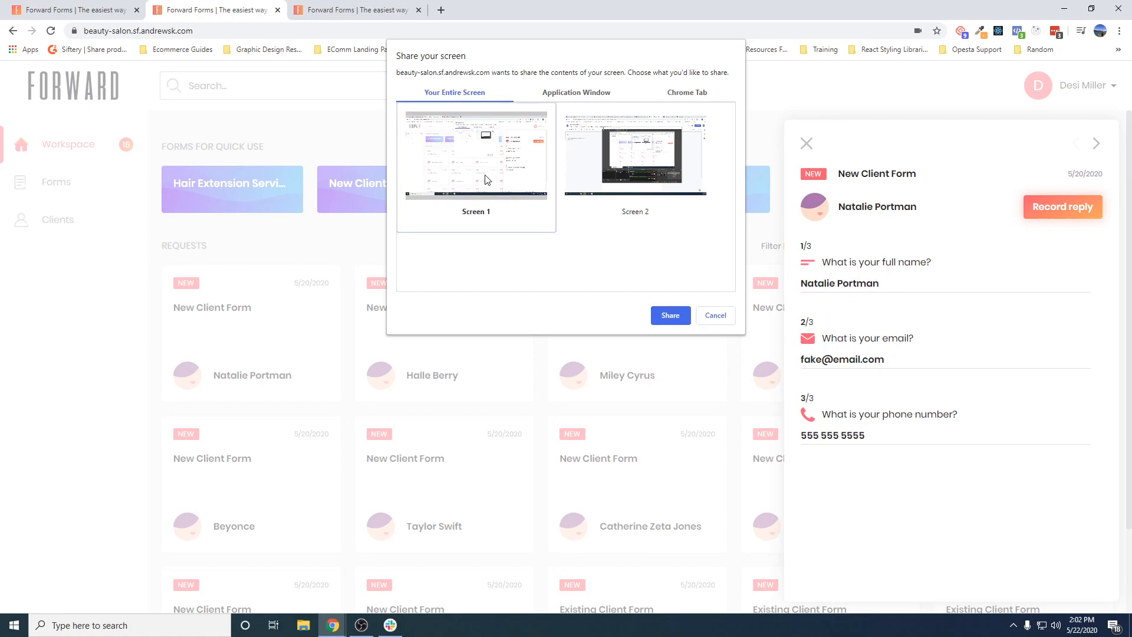
pyautogui.click(670, 318)
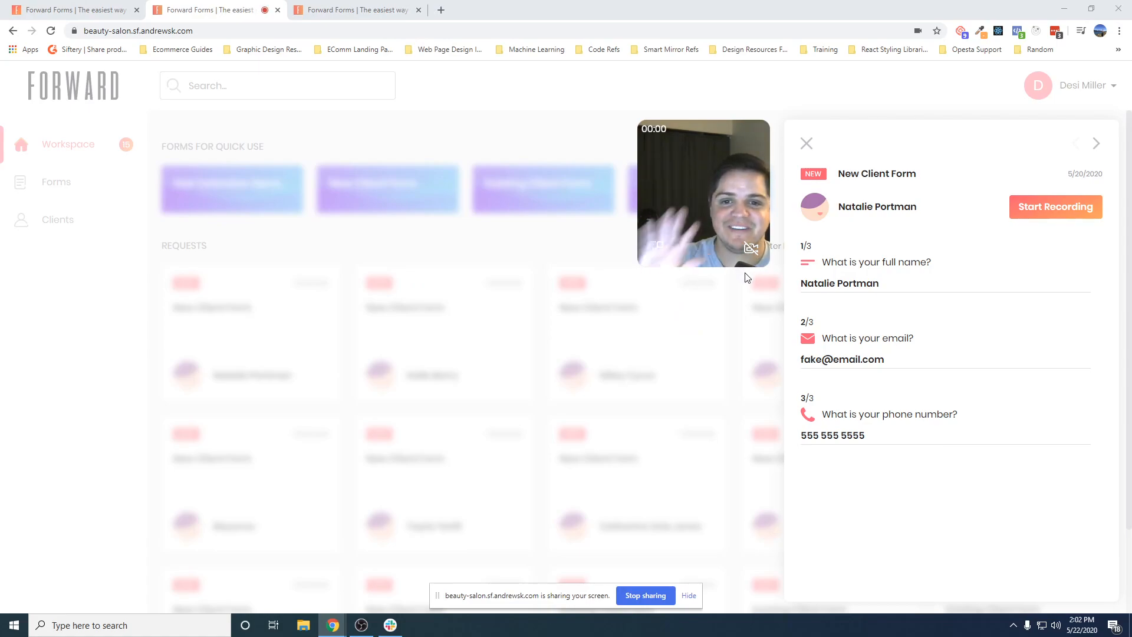
pyautogui.click(688, 602)
# - Enlarge the webcam preview slightly and turn the camera off
pyautogui.moveTo(638, 268)
pyautogui.mouseDown()
pyautogui.moveTo(521, 435)
pyautogui.moveTo(455, 434)
pyautogui.moveTo(522, 406)
pyautogui.moveTo(634, 309)
pyautogui.moveTo(631, 288)
pyautogui.mouseUp()
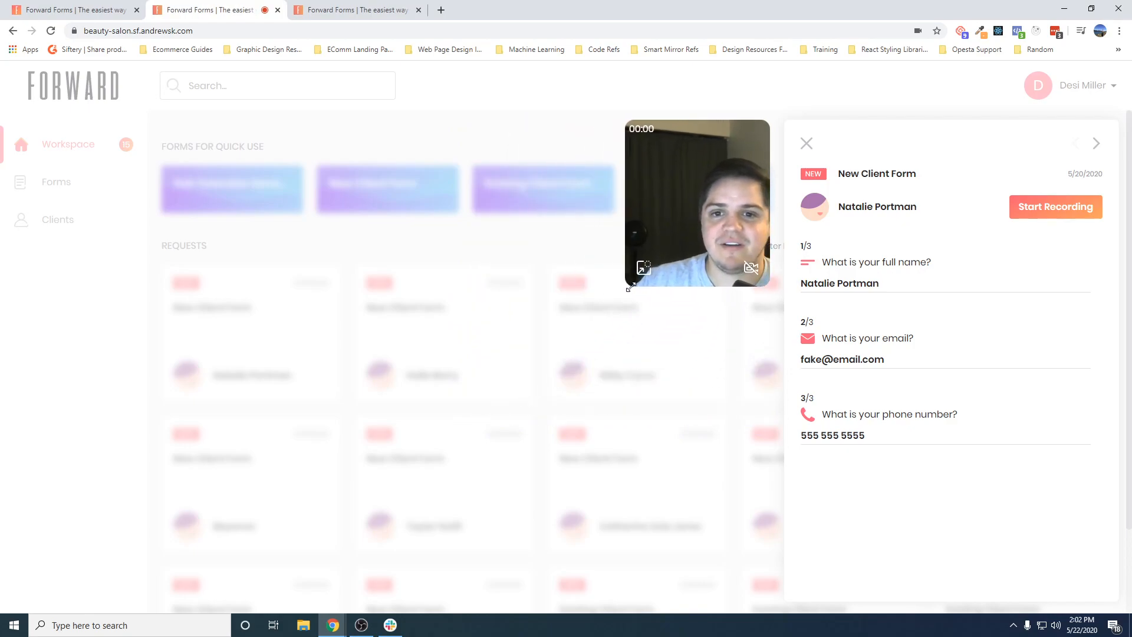
pyautogui.click(749, 268)
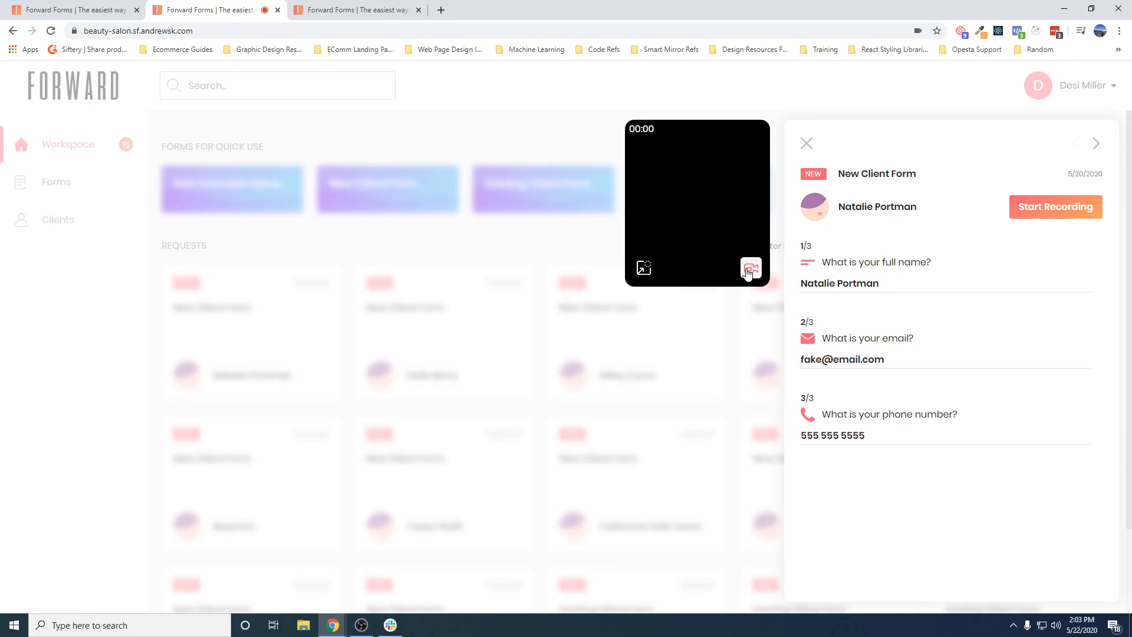
# - Turn the webcam back on and record a video reply about 27 seconds long to the open New Client Form request
pyautogui.click(749, 269)
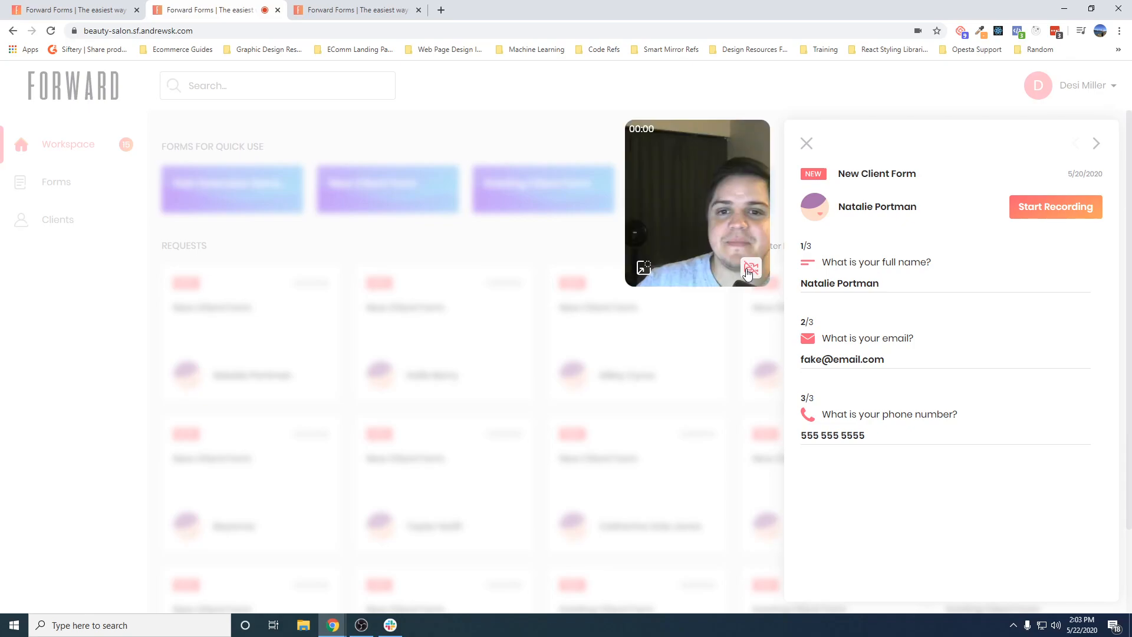
pyautogui.click(1041, 212)
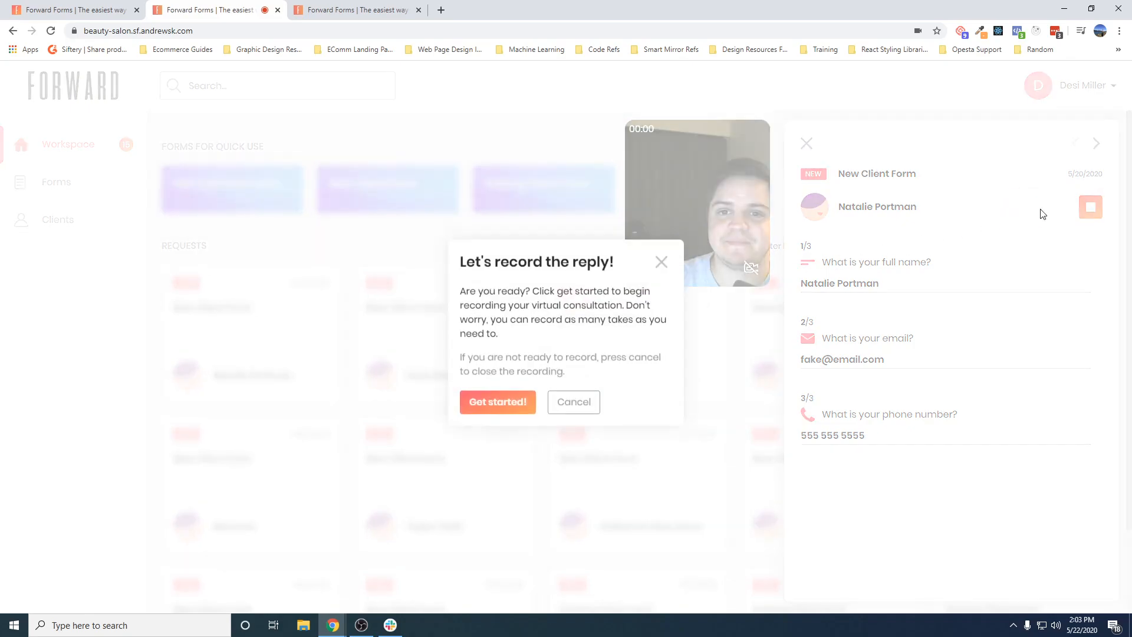
pyautogui.click(498, 407)
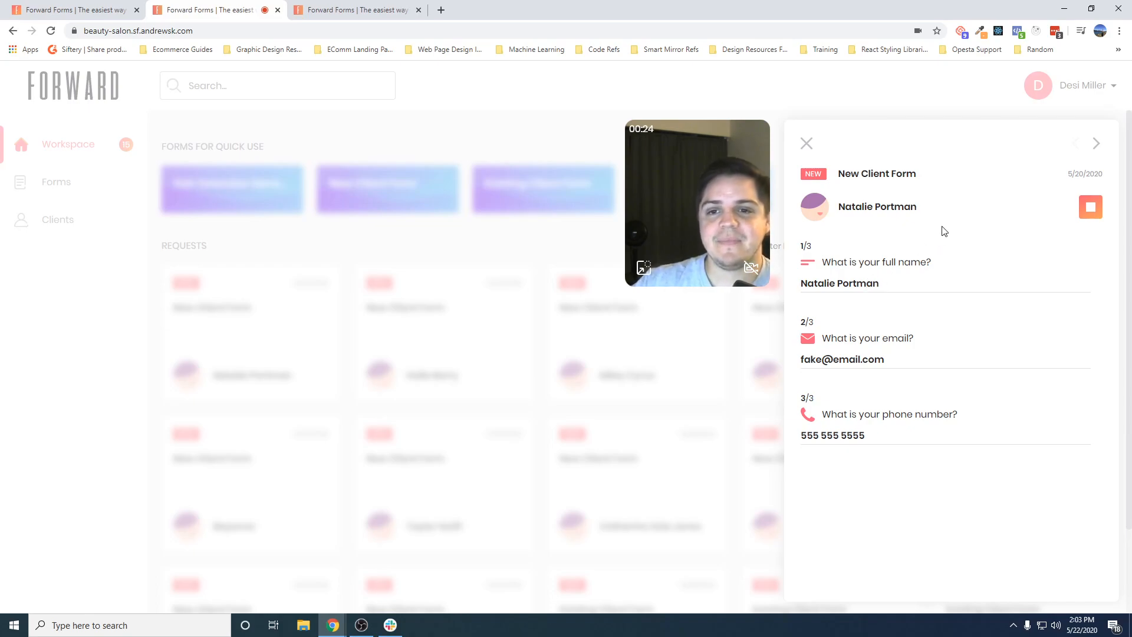
pyautogui.click(1091, 216)
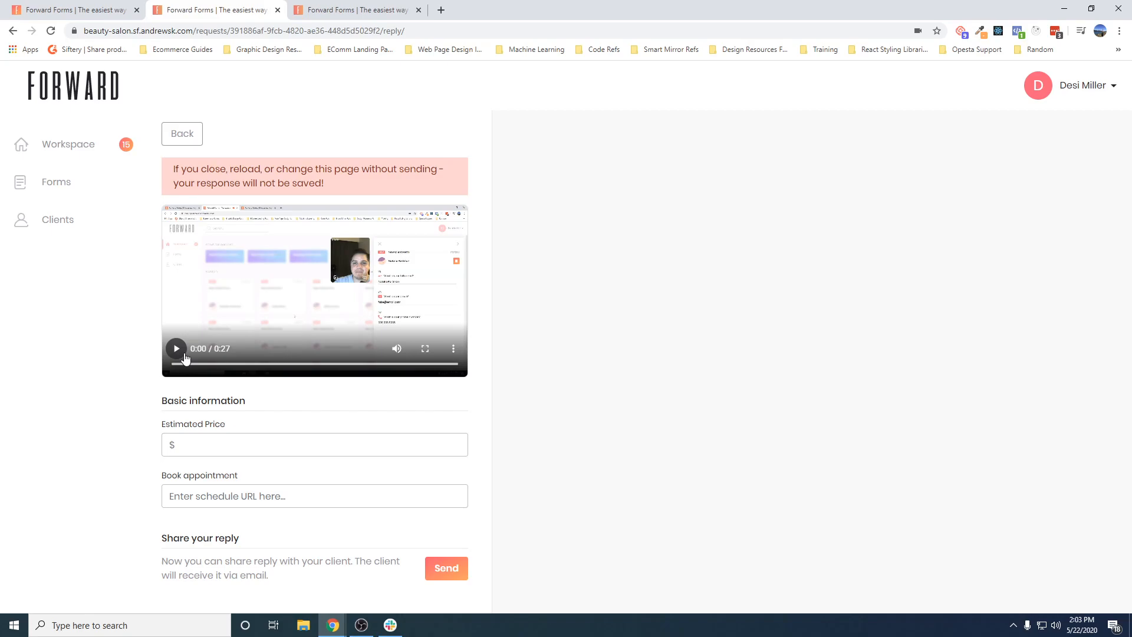
# - Enter the reply's estimated price as "1000 - $2000 \ Color, cut, blend, extensions, wefts, shampooing"
pyautogui.click(199, 443)
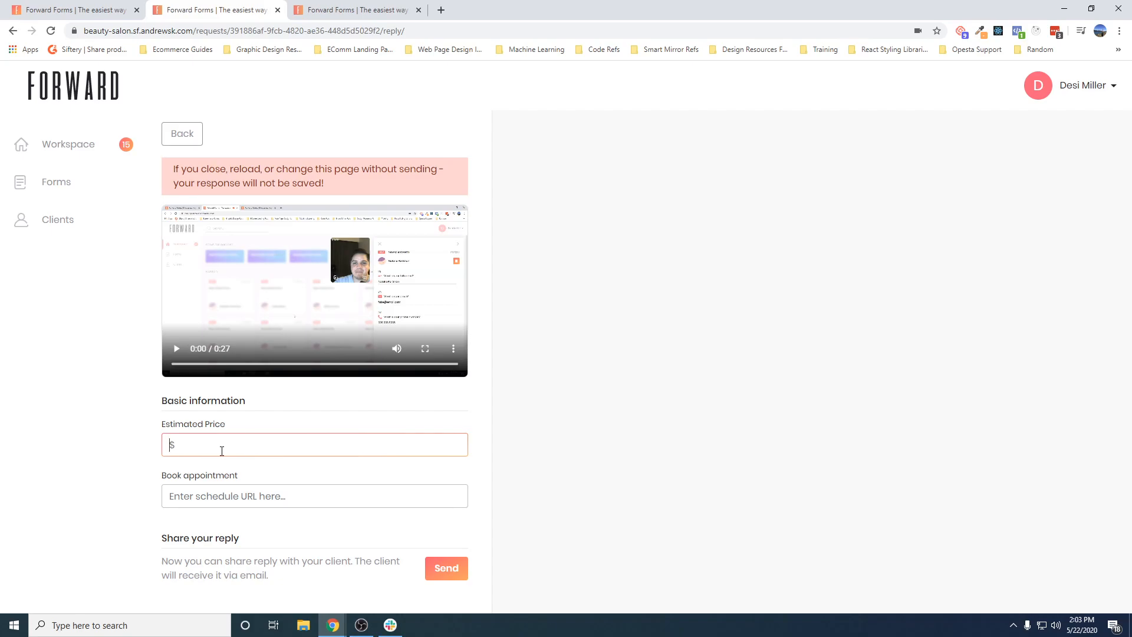
pyautogui.write('100')
pyautogui.write('0')
pyautogui.write(' - ')
pyautogui.write('$')
pyautogui.write('2000')
pyautogui.write(' \\')
pyautogui.write(' gdsg')
pyautogui.press('BackSpace')
pyautogui.press('BackSpace')
pyautogui.press('BackSpace')
pyautogui.press('BackSpace')
pyautogui.write('Color, cut, blend, extensions, ')
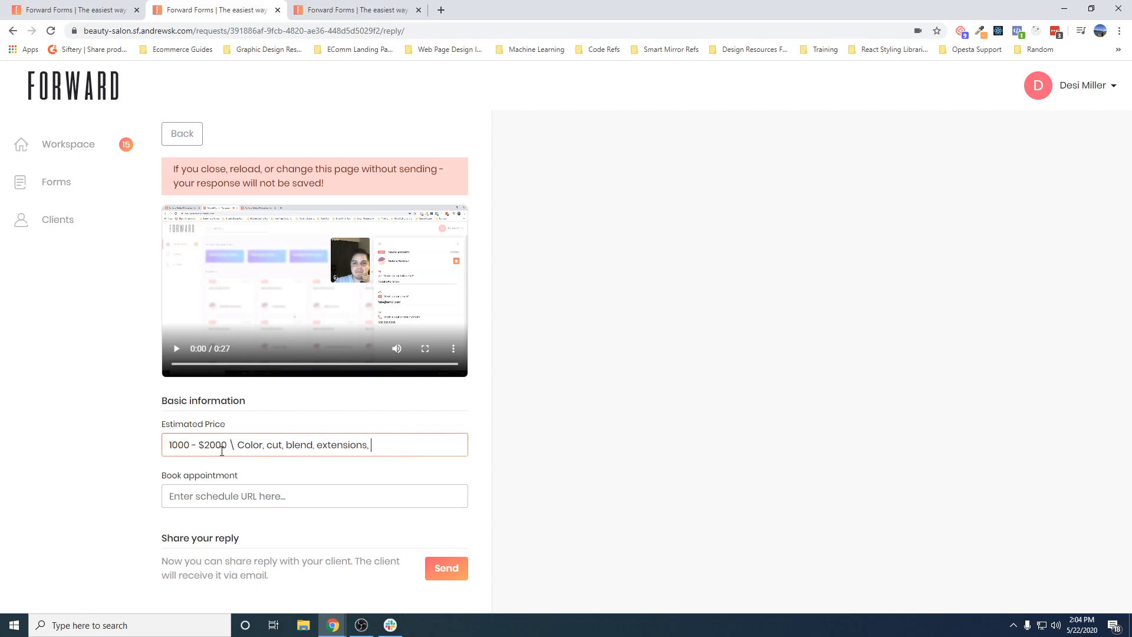
pyautogui.write('wefts, shampooing')
pyautogui.click(262, 497)
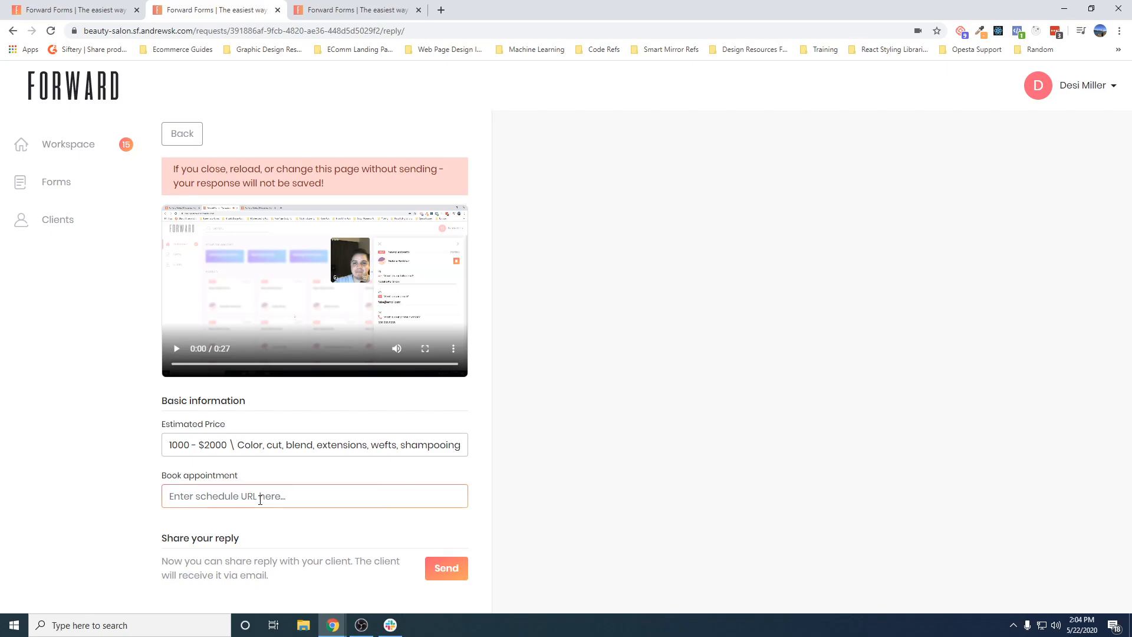
pyautogui.write('https://n')
pyautogui.press('BackSpace')
pyautogui.write('blvd.com/schedule')
pyautogui.click(170, 135)
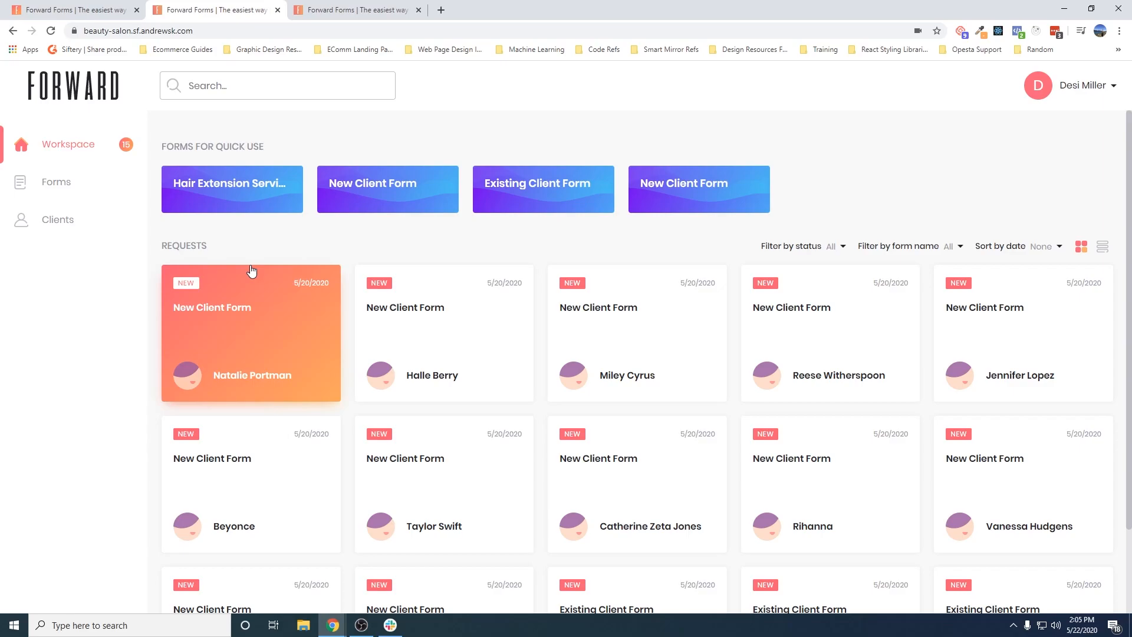
# - Switch to the forwardforms.com site, review the pricing plan and free trial offer, and return to the start of the homepage
pyautogui.click(115, 10)
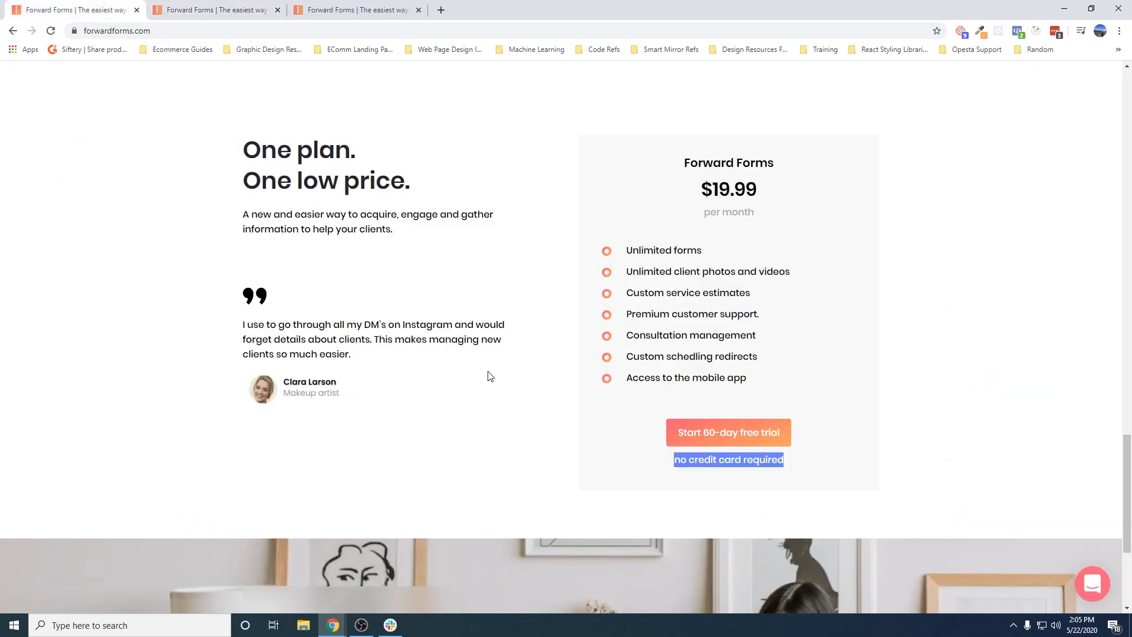
pyautogui.click(590, 450)
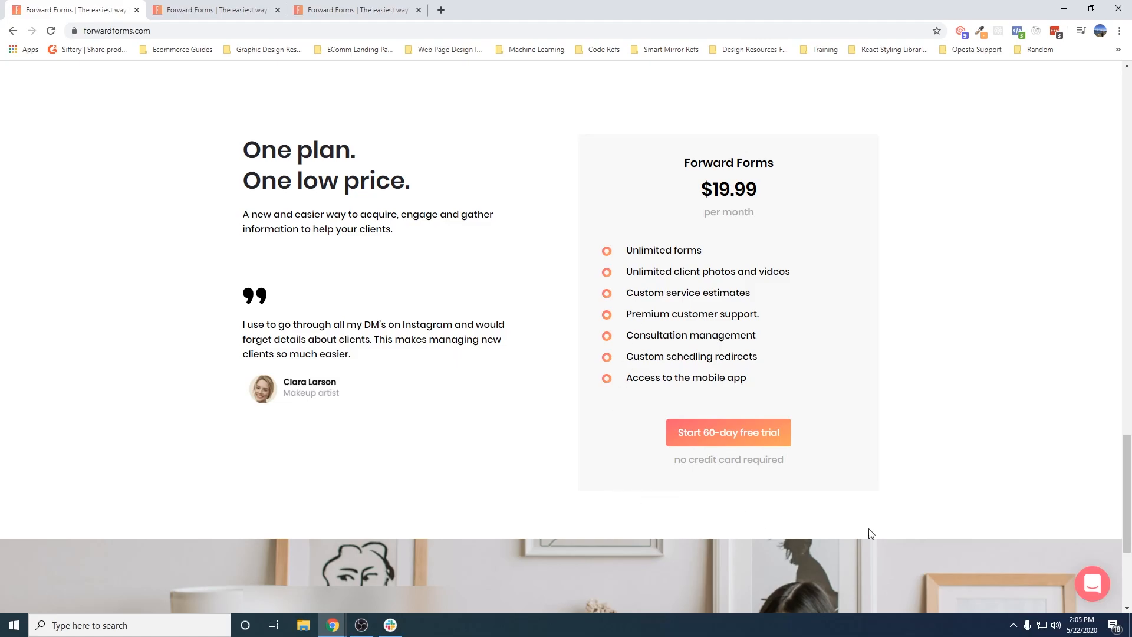
pyautogui.scroll(1, 827, 419)
pyautogui.scroll(15, 585, 230)
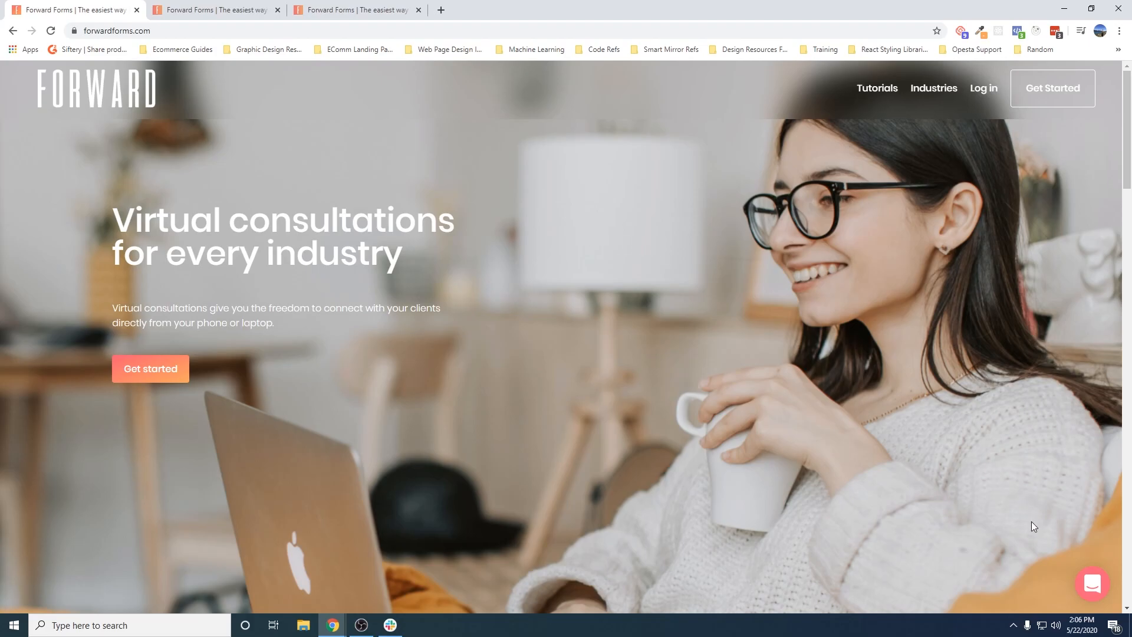
# - Open the homepage's support chat to view where a message can be written, and close it without sending anything
pyautogui.click(1093, 585)
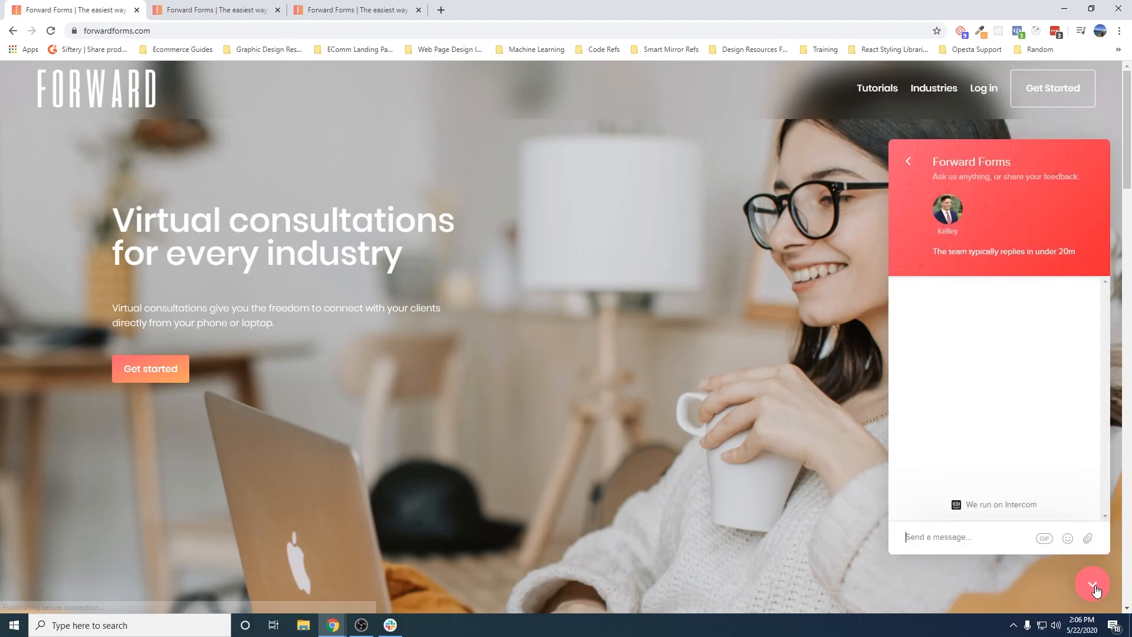
pyautogui.click(955, 539)
pyautogui.click(1092, 585)
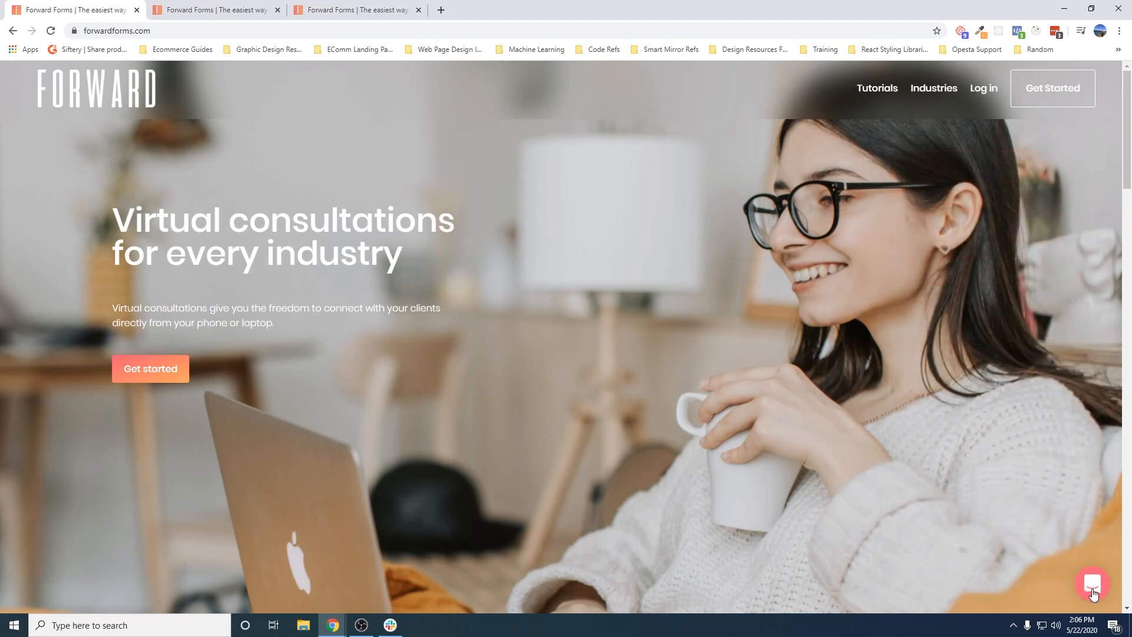